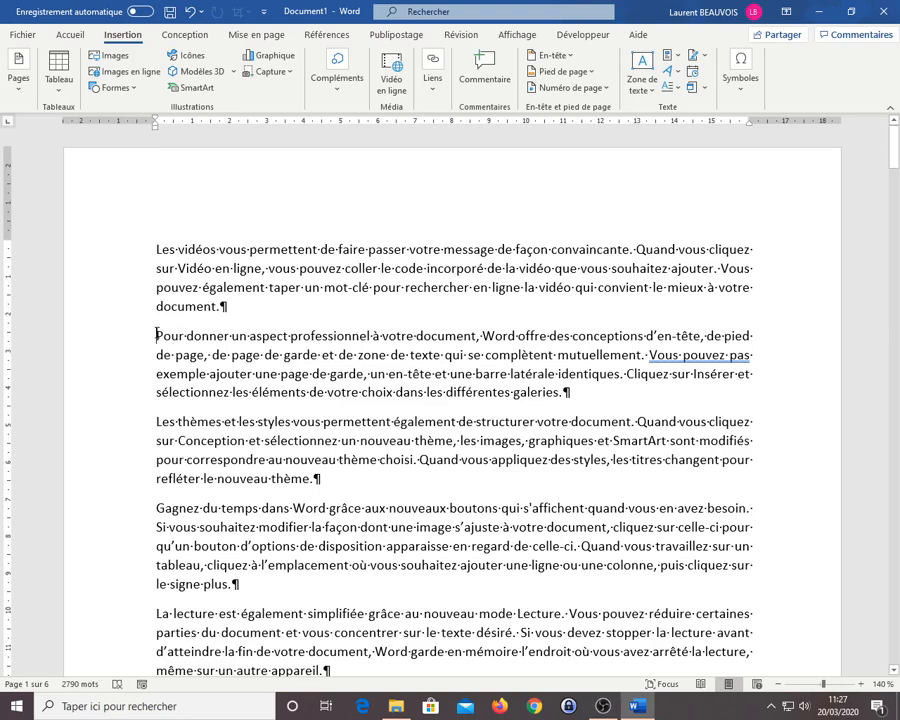
Insert the Café picture from the Images folder at the start of the second paragraph and dismiss the alternative text notice.
left_click(110, 58)
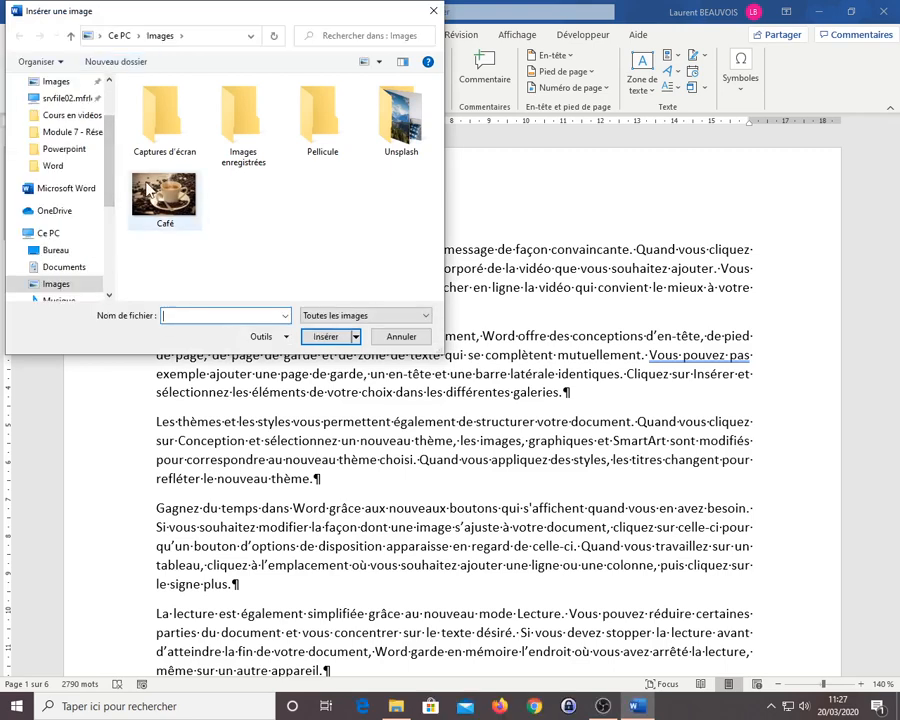
left_click(161, 195)
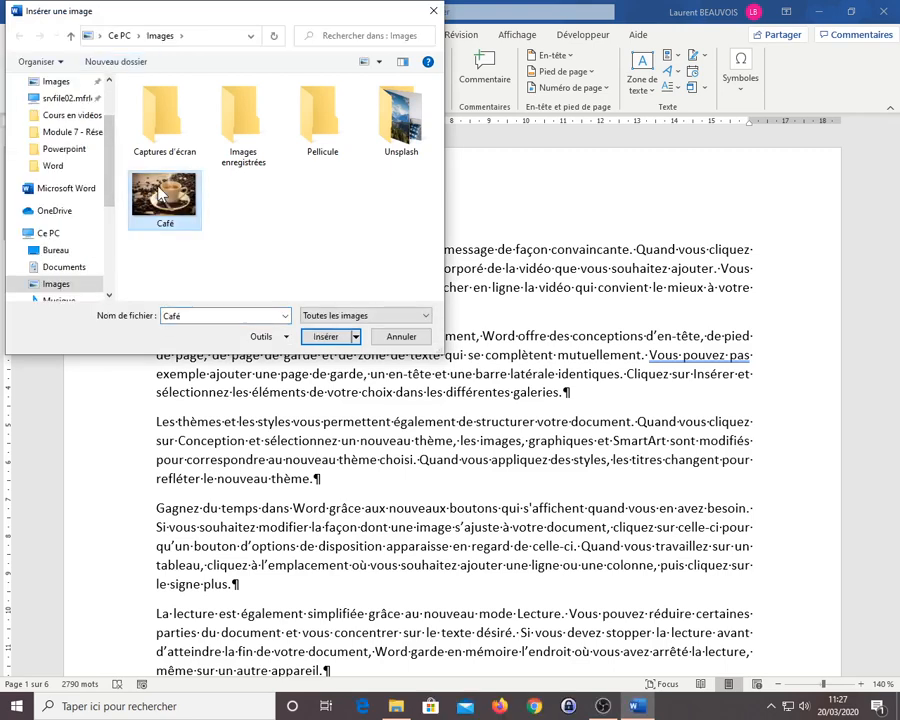
left_click(330, 338)
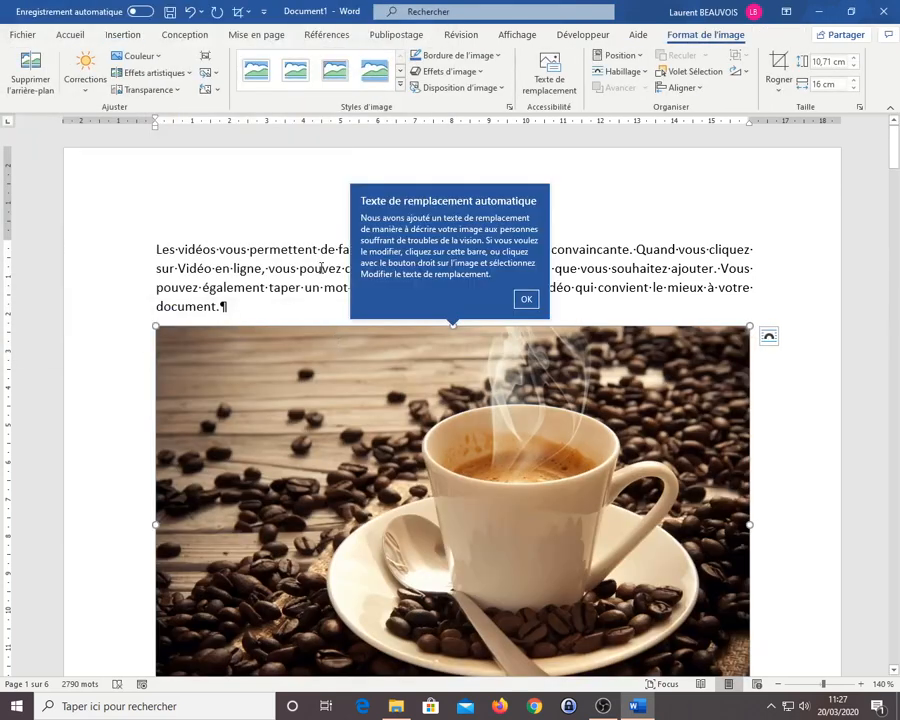
left_click(527, 298)
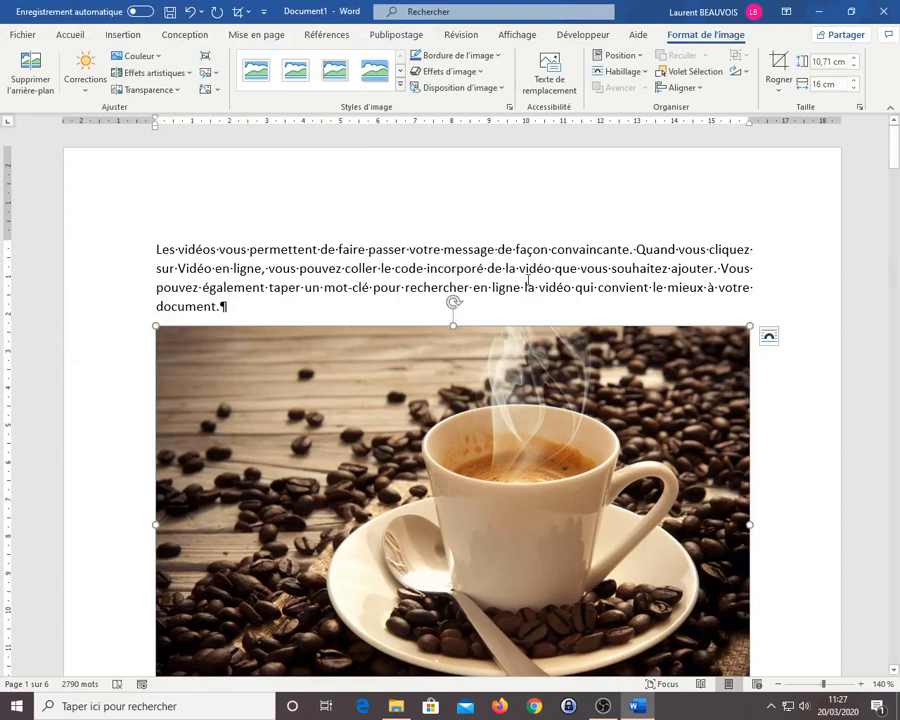
left_click(528, 285)
Examine how the inserted coffee picture sits between the first and second paragraphs.
scroll(528, 283, "down", 3)
scroll(528, 283, "down", 2)
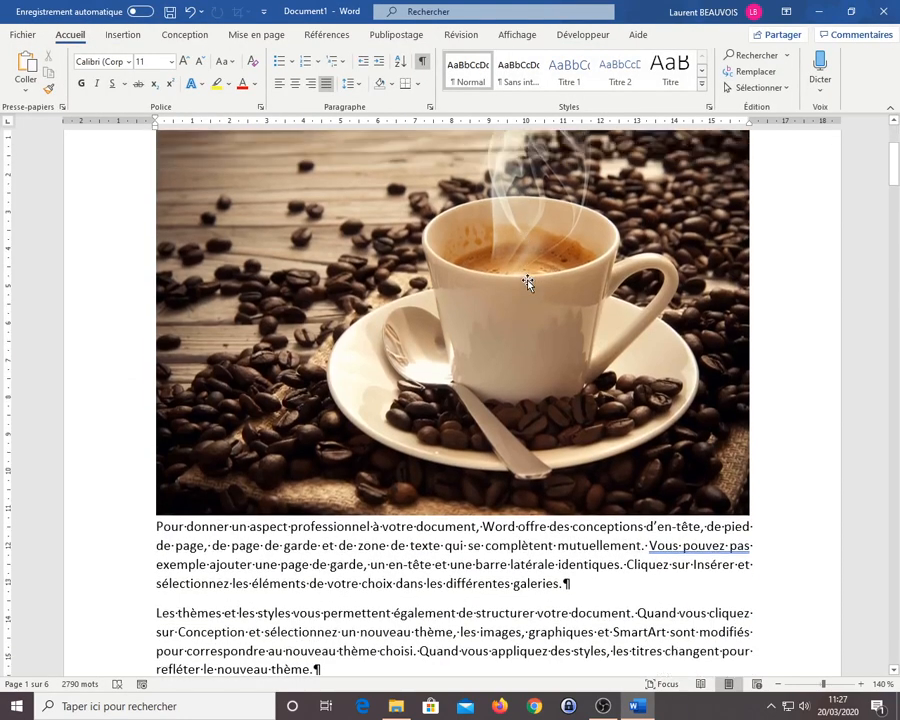
scroll(527, 281, "up", 4)
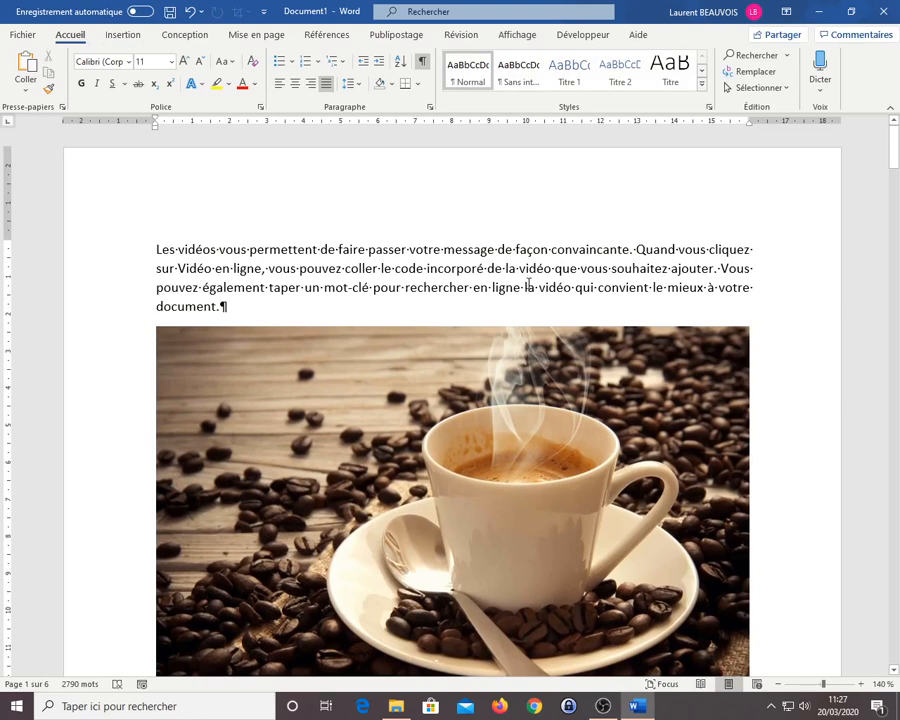
scroll(528, 285, "down", 1)
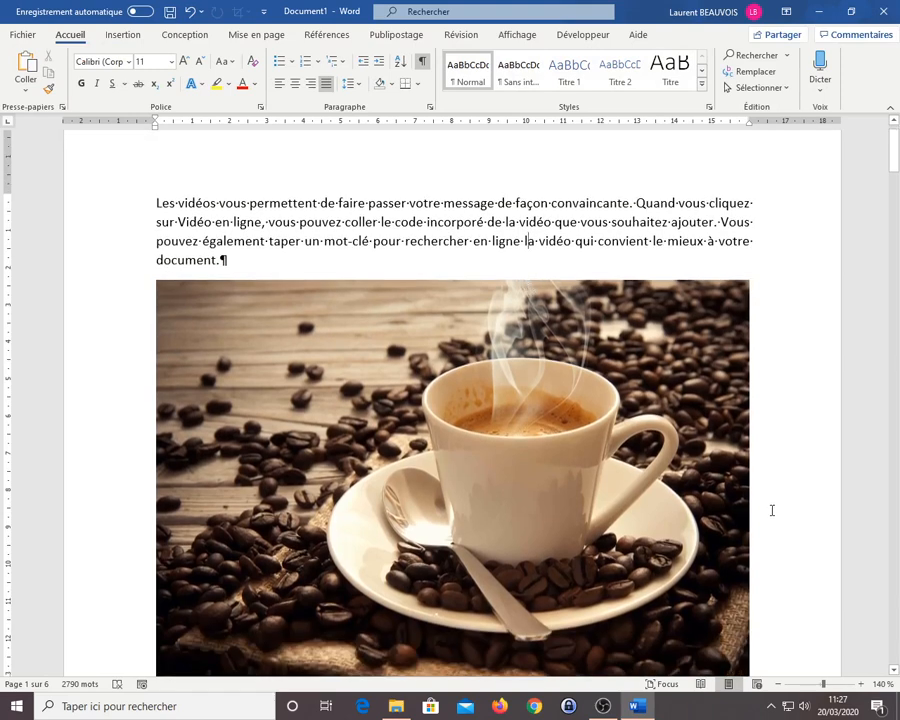
scroll(771, 510, "down", 3)
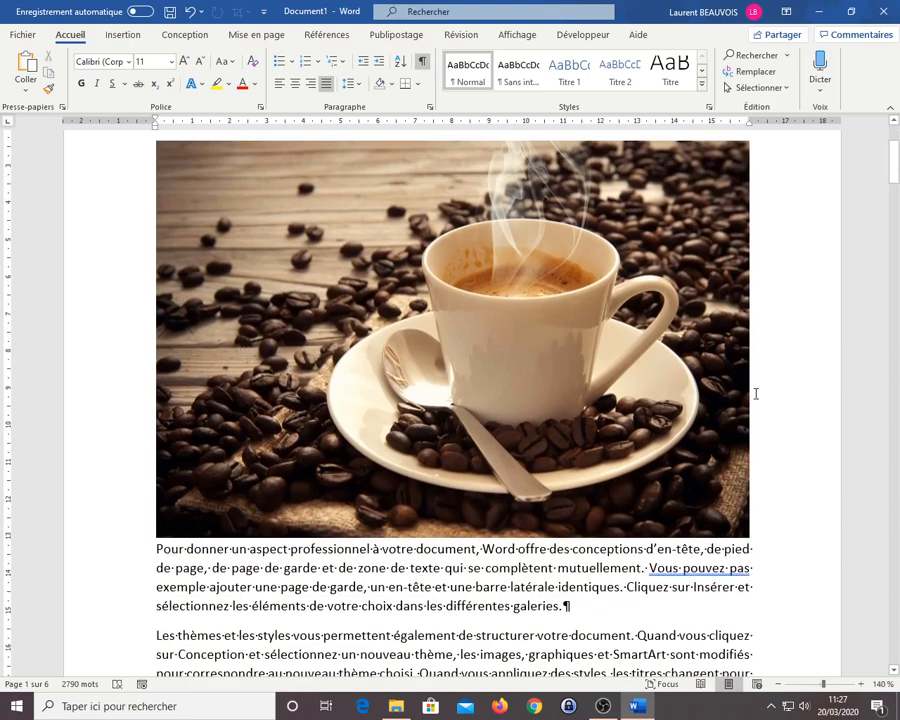
left_click(706, 489)
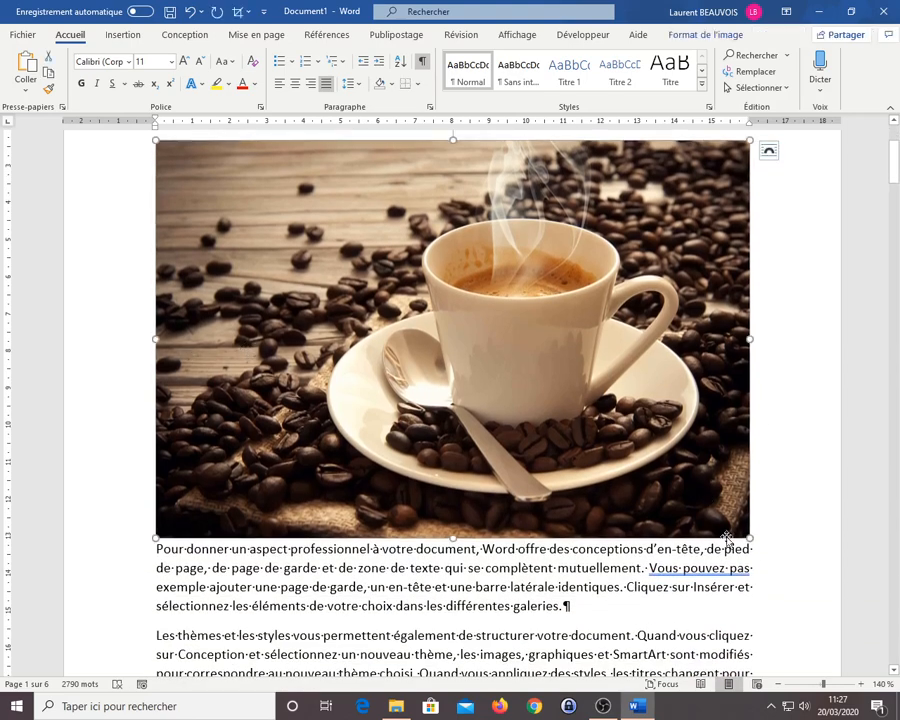
scroll(711, 522, "up", 2)
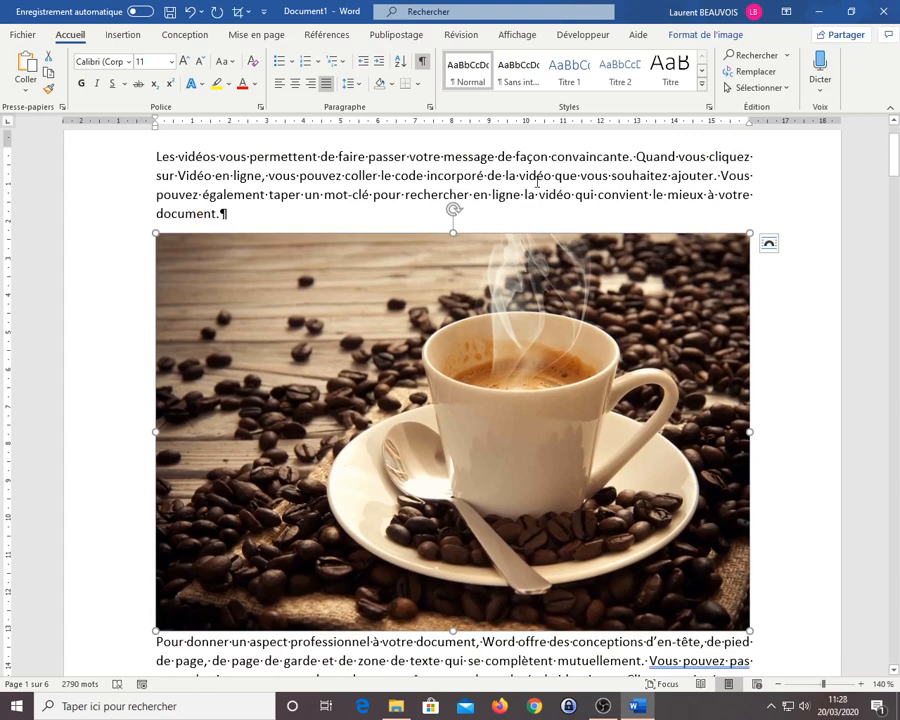
left_click(536, 185)
Try narrowing the coffee picture to about 7 cm wide without changing its height, and undo the change.
left_click(534, 277)
left_click_drag(751, 432, 416, 432)
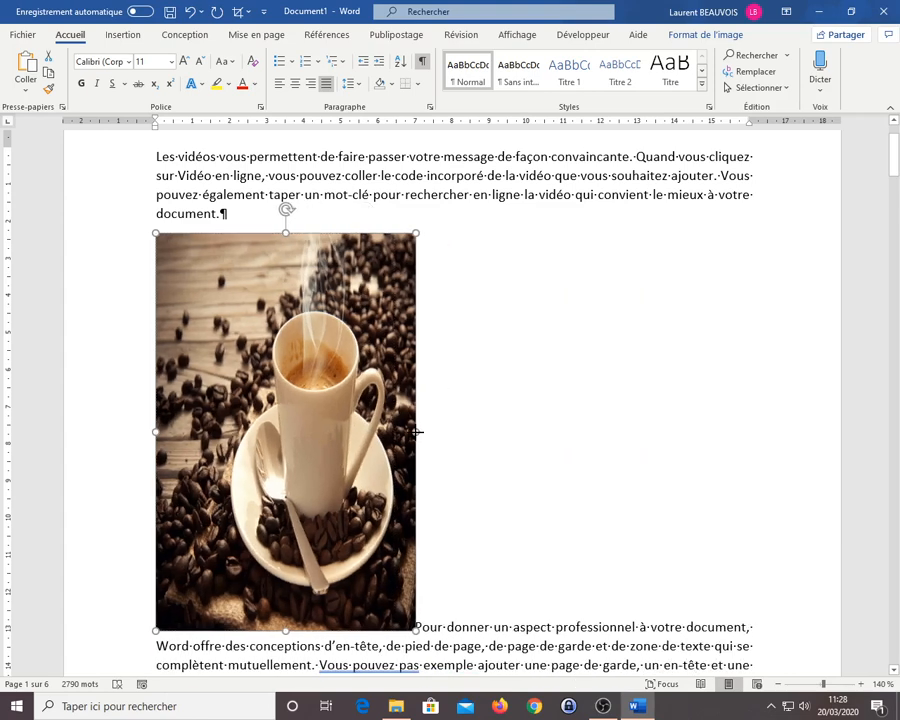
left_click(490, 436)
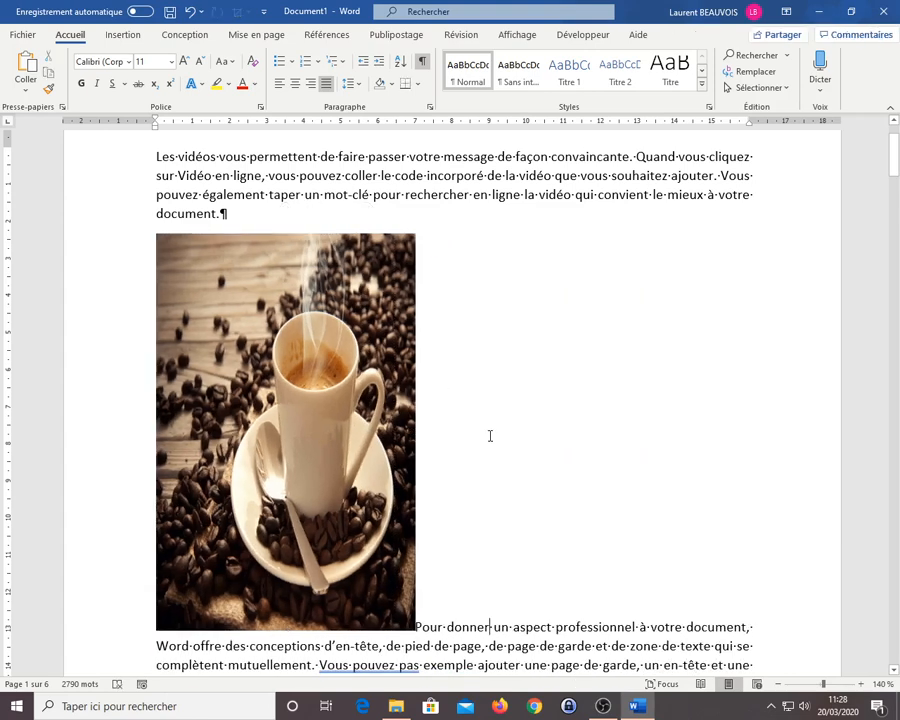
key("ctrl+z")
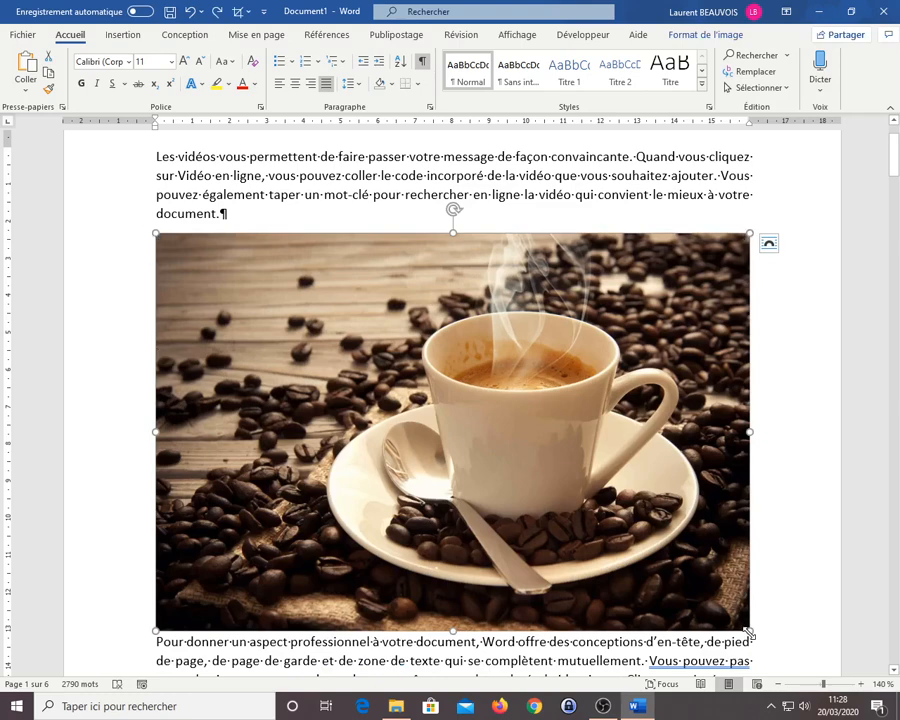
Scale the coffee picture down proportionally to about 5.5 cm wide by 3.7 cm high.
left_click_drag(749, 630, 360, 369)
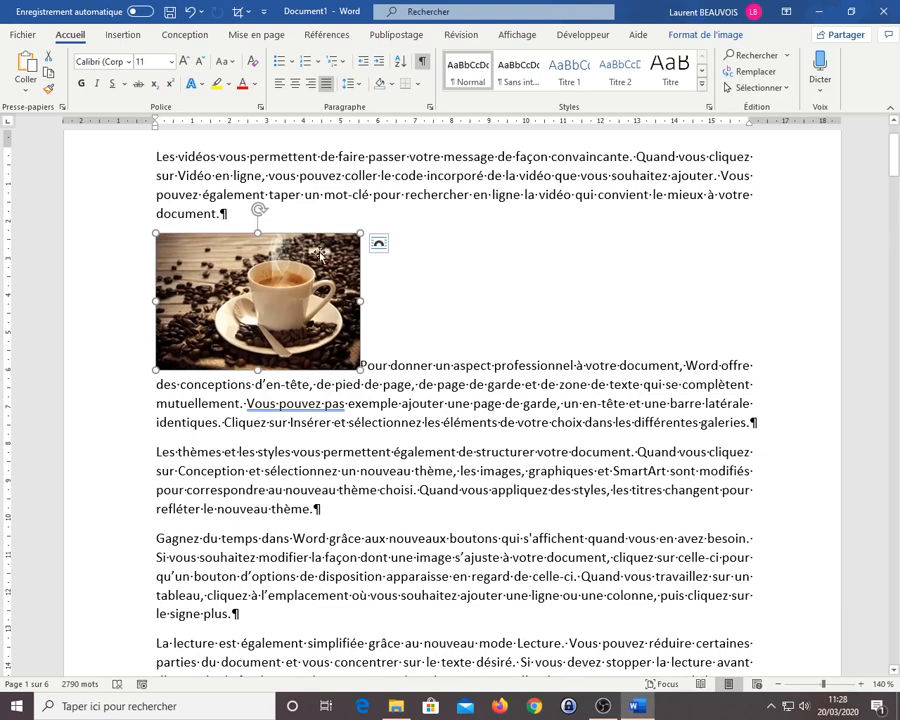
left_click(383, 365)
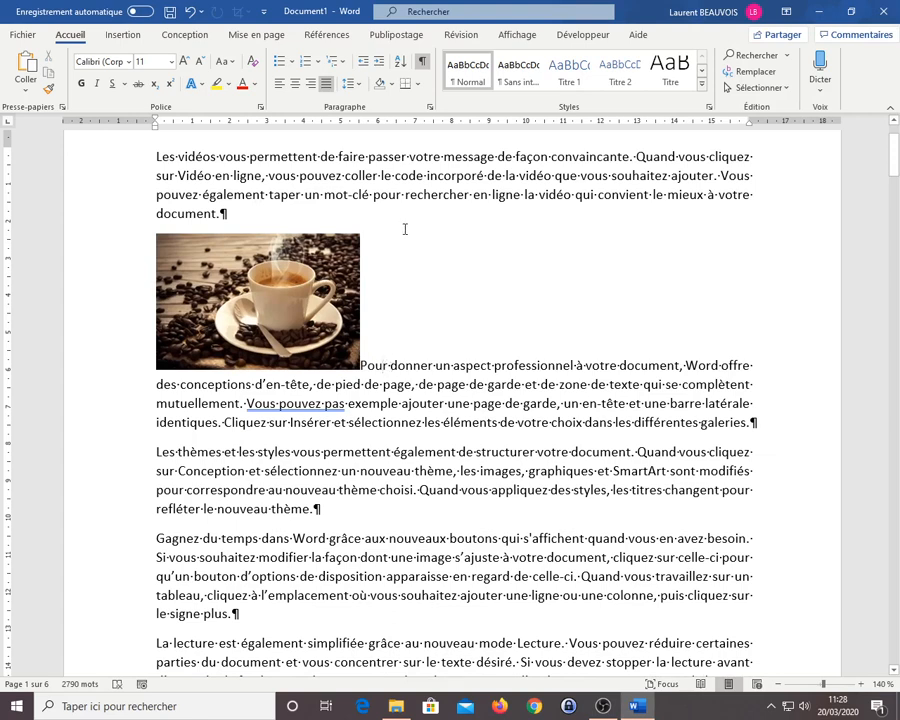
left_click(321, 316)
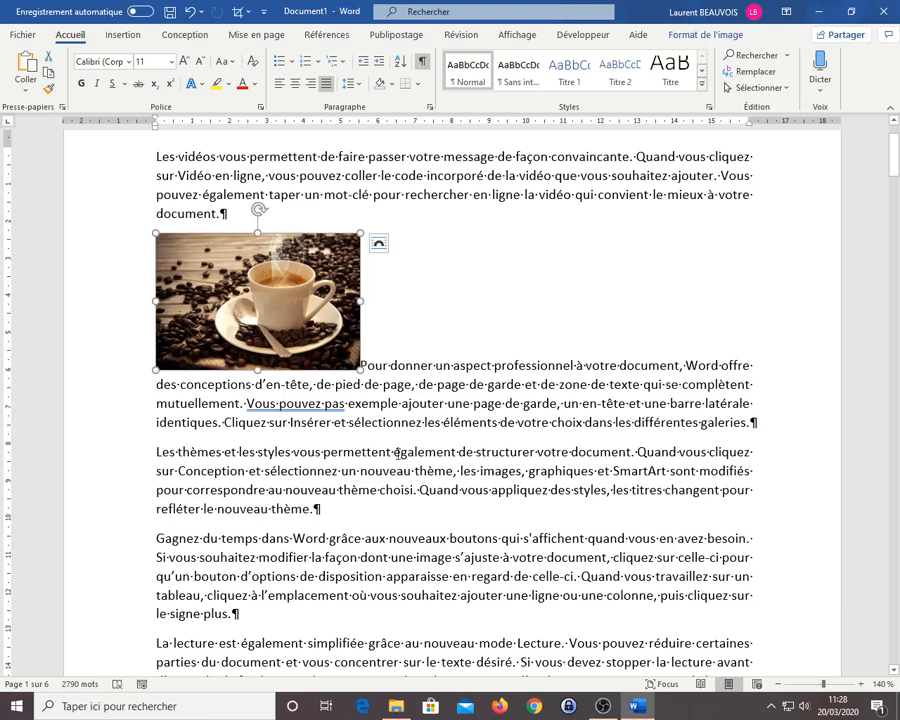
Try enlarging the letter "g" of "également" in the third paragraph to 72 pt, and undo the change.
left_click_drag(399, 452, 405, 452)
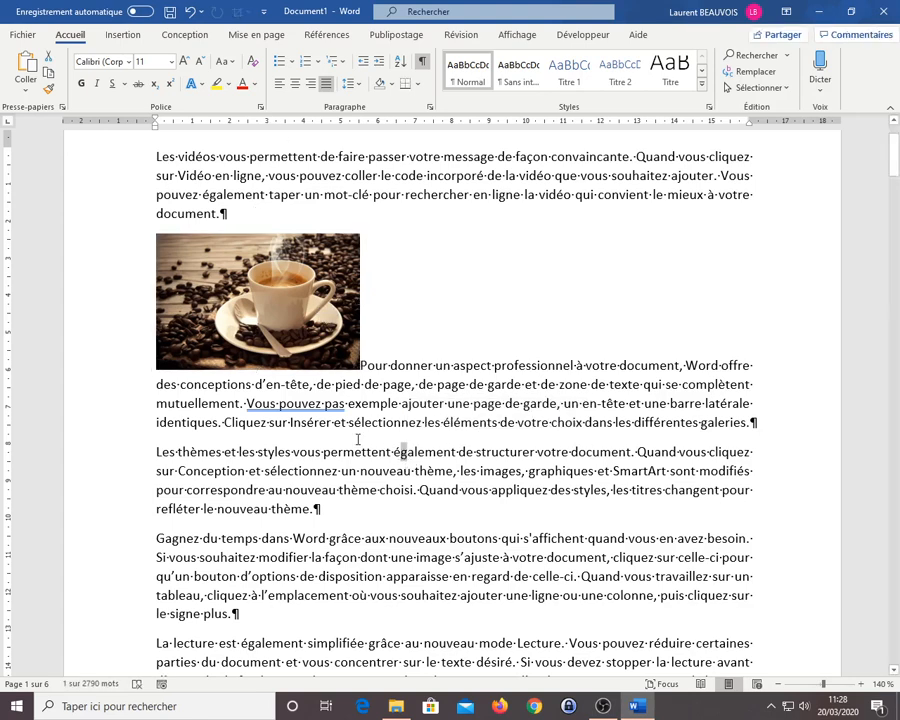
left_click(171, 61)
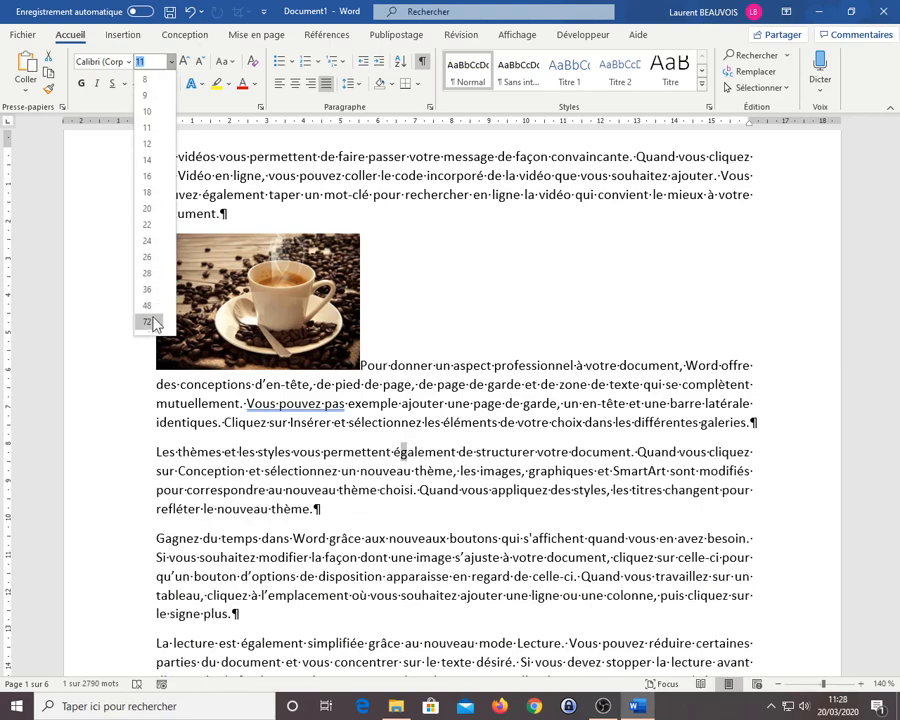
left_click(148, 322)
left_click(446, 540)
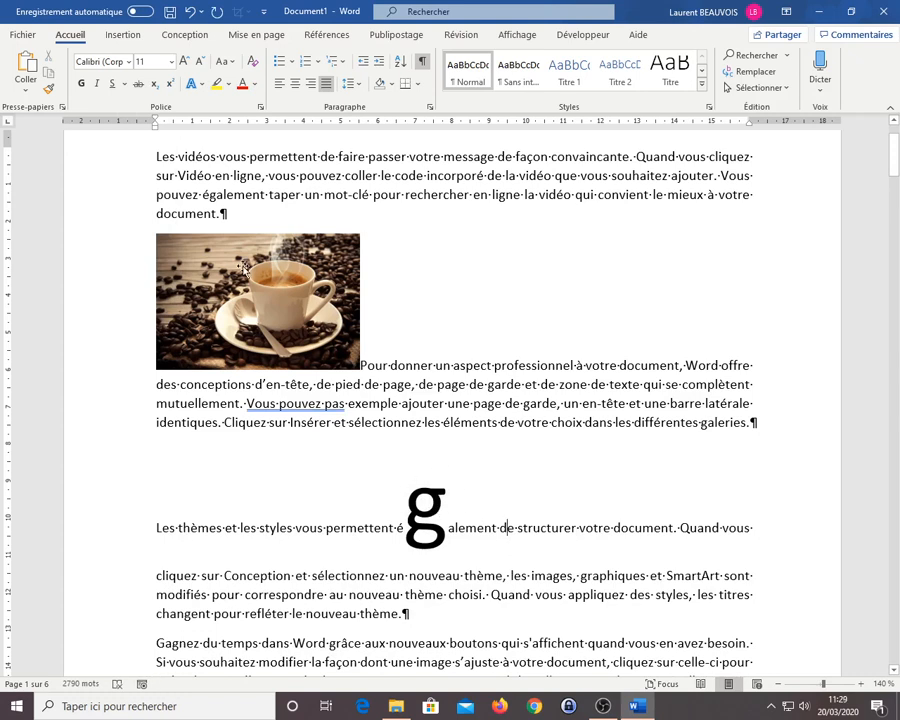
left_click(190, 12)
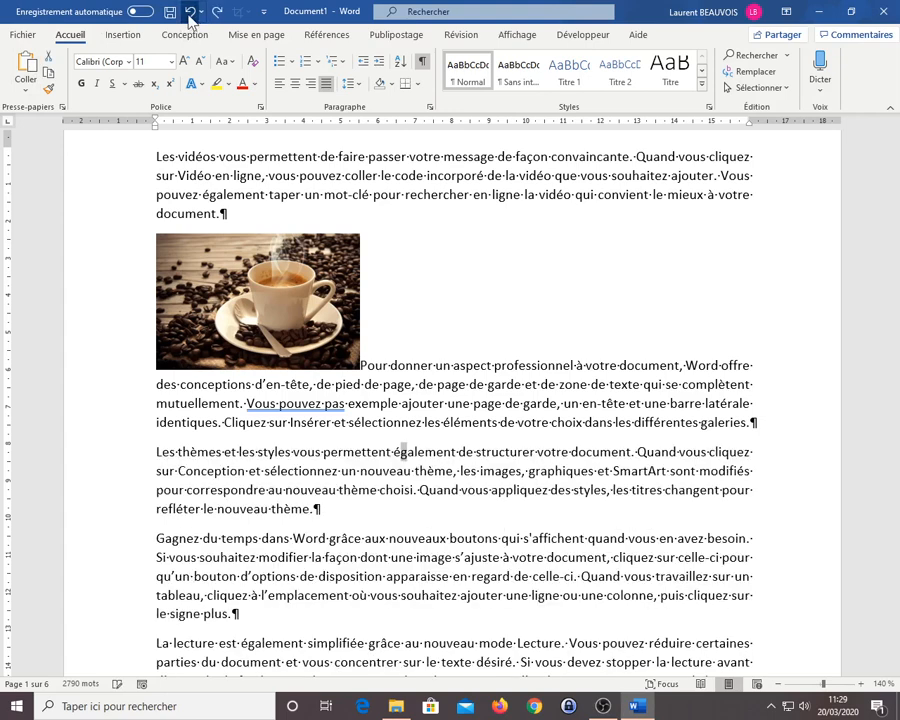
Select the coffee picture and review the text wrapping choices (Habillage) among its image formatting commands.
left_click(286, 285)
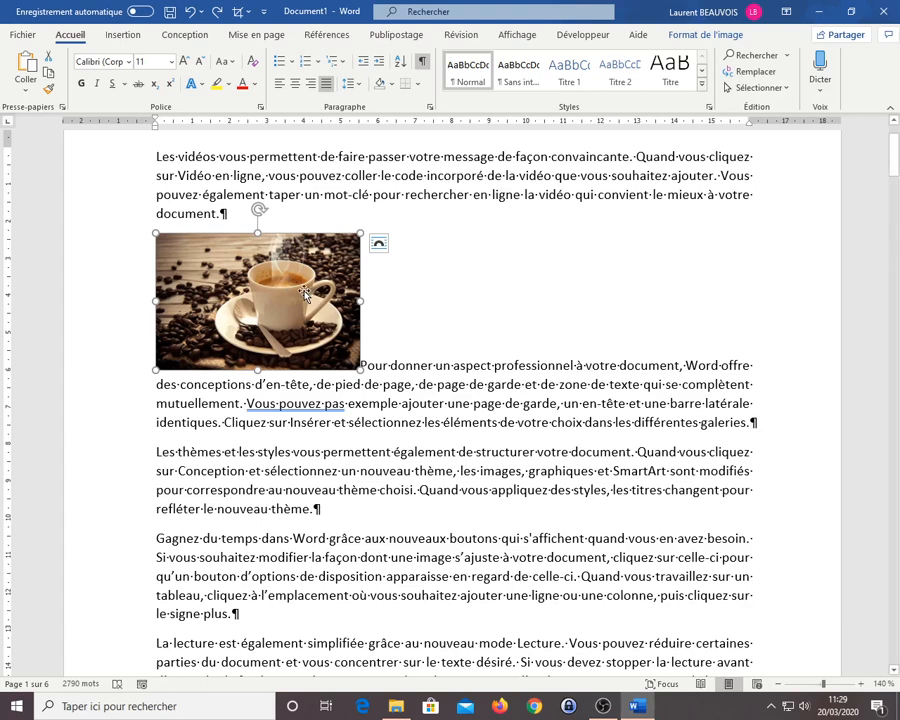
left_click(711, 40)
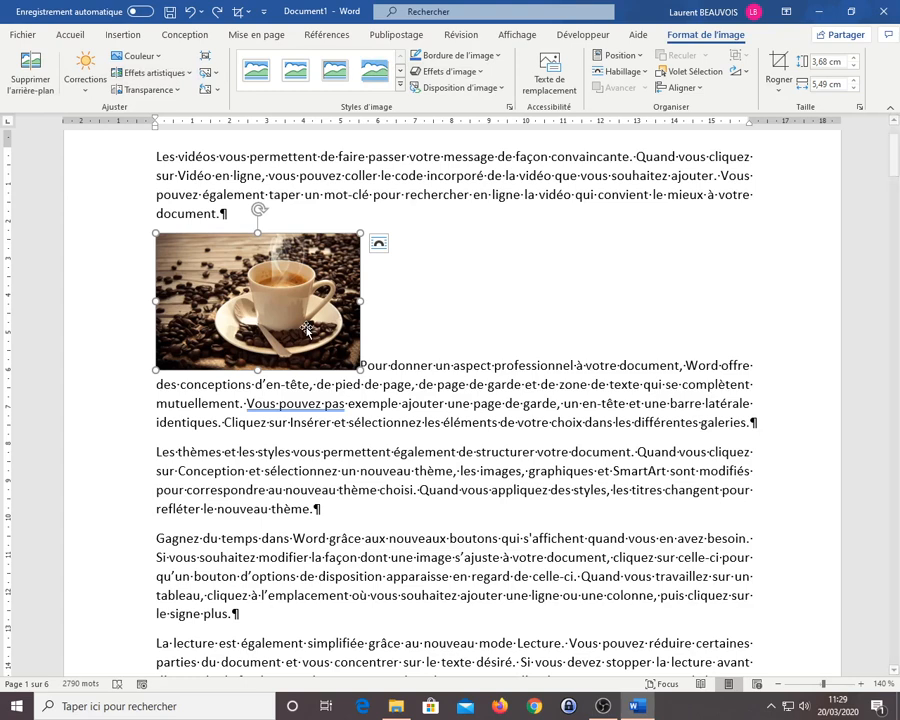
left_click(642, 72)
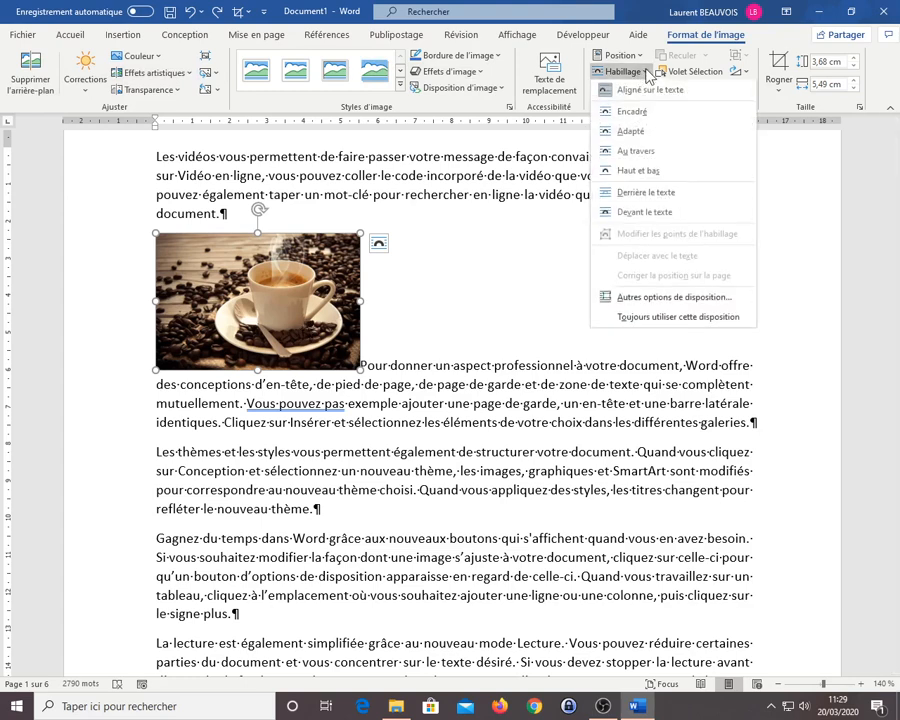
left_click(646, 72)
left_click(646, 71)
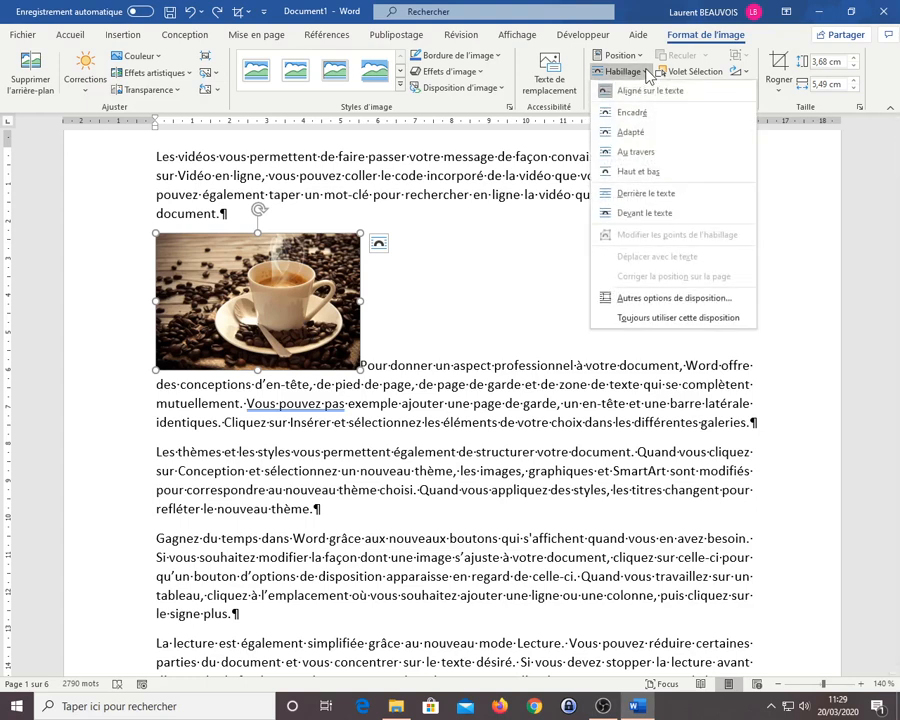
left_click(646, 71)
left_click(646, 70)
left_click(646, 72)
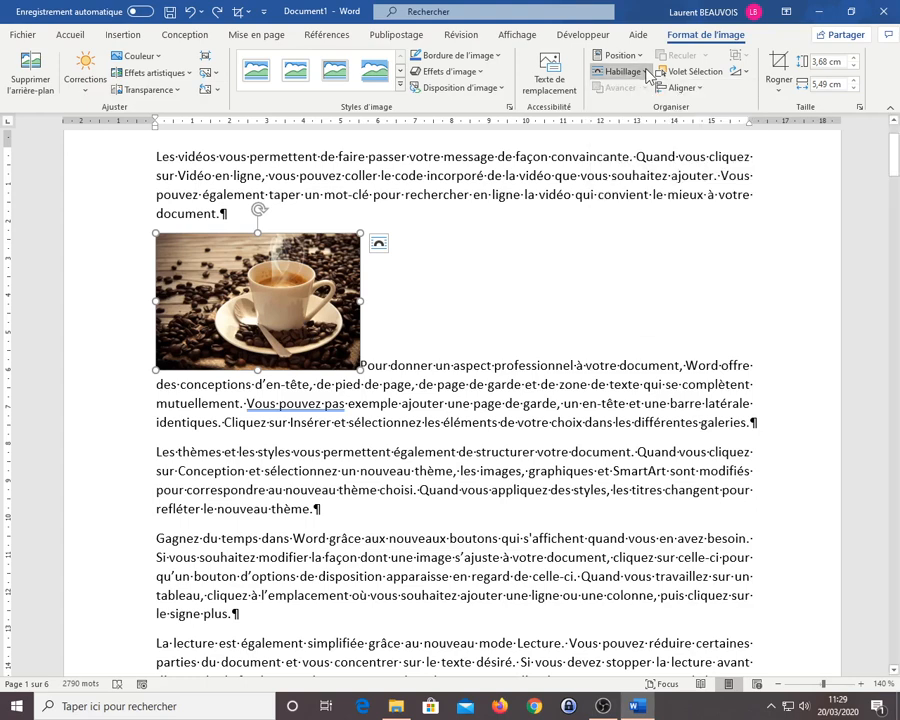
Review the layout options (Options de disposition) offered beside the selected coffee picture.
left_click(379, 248)
left_click(379, 248)
left_click(379, 248)
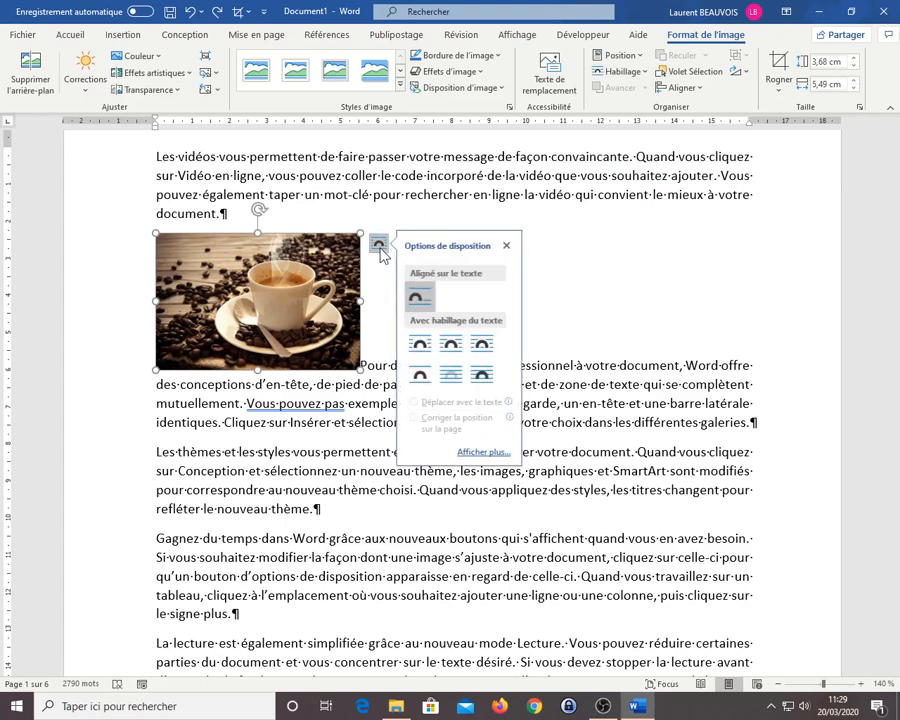
left_click(379, 248)
left_click(379, 248)
left_click(379, 248)
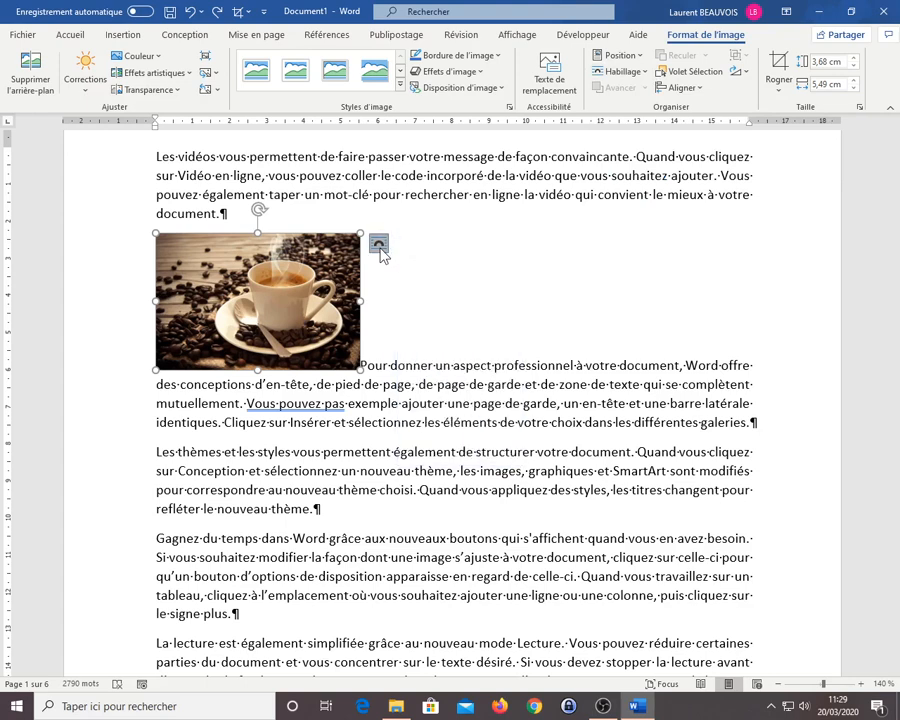
left_click(379, 248)
left_click(379, 248)
left_click(379, 248)
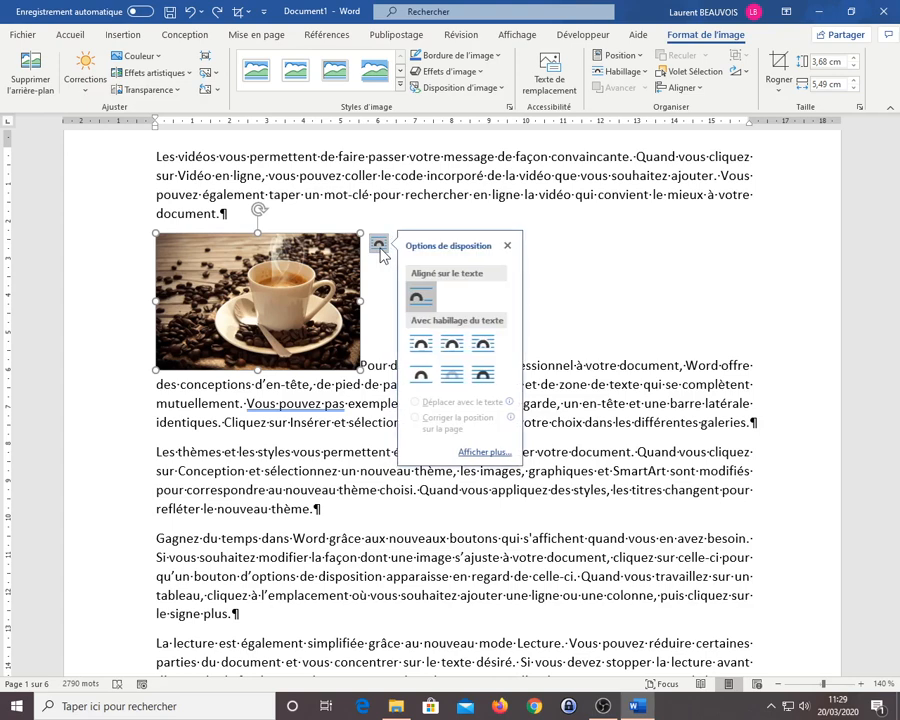
left_click(379, 248)
left_click(379, 248)
left_click(379, 248)
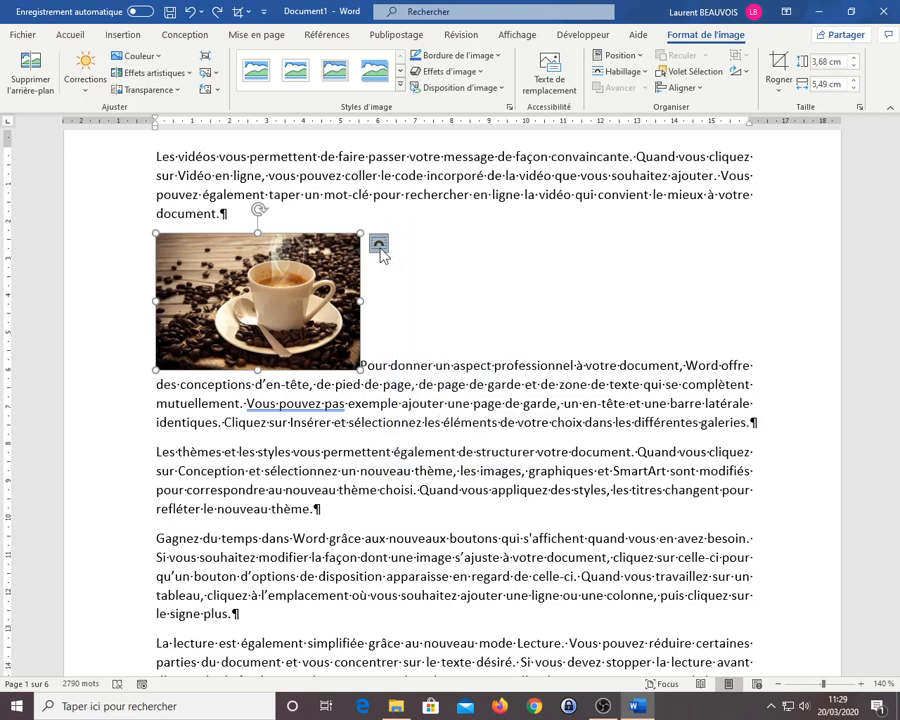
Set the coffee picture's text wrapping to Encadré.
left_click(379, 245)
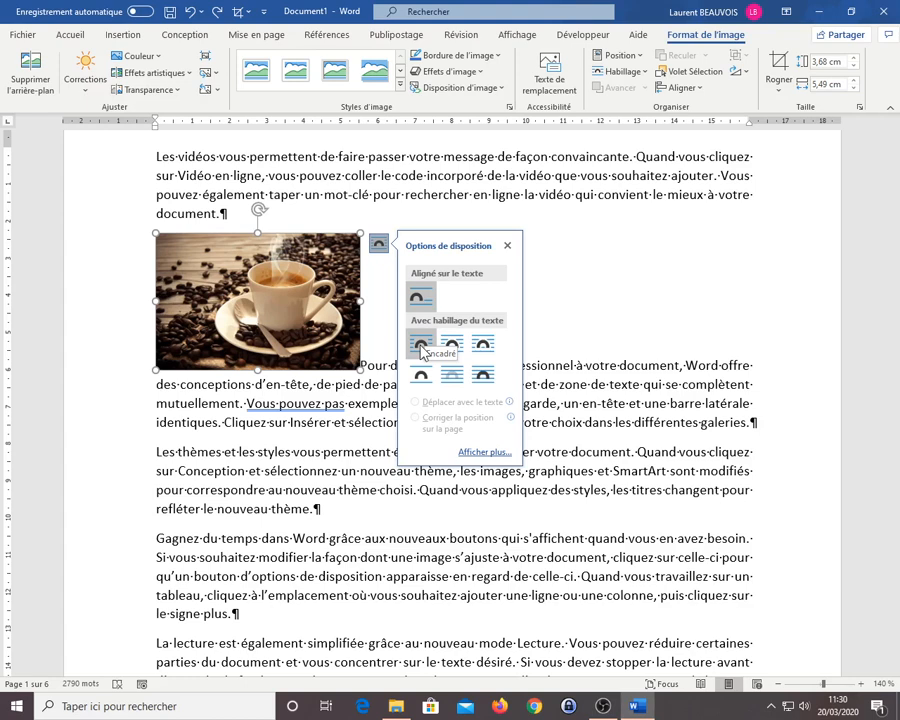
left_click(421, 346)
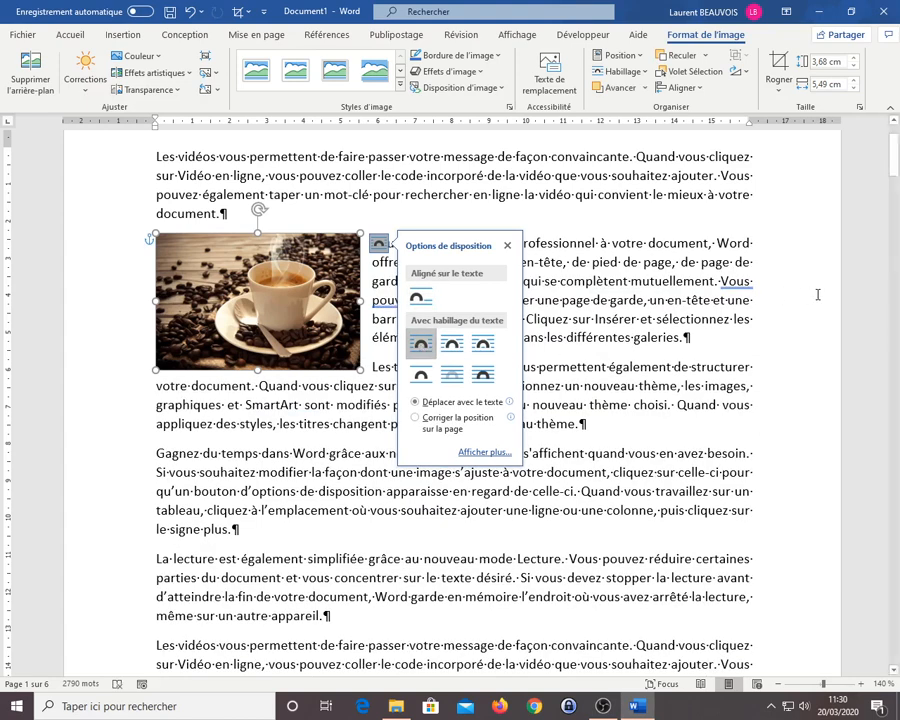
left_click(668, 283)
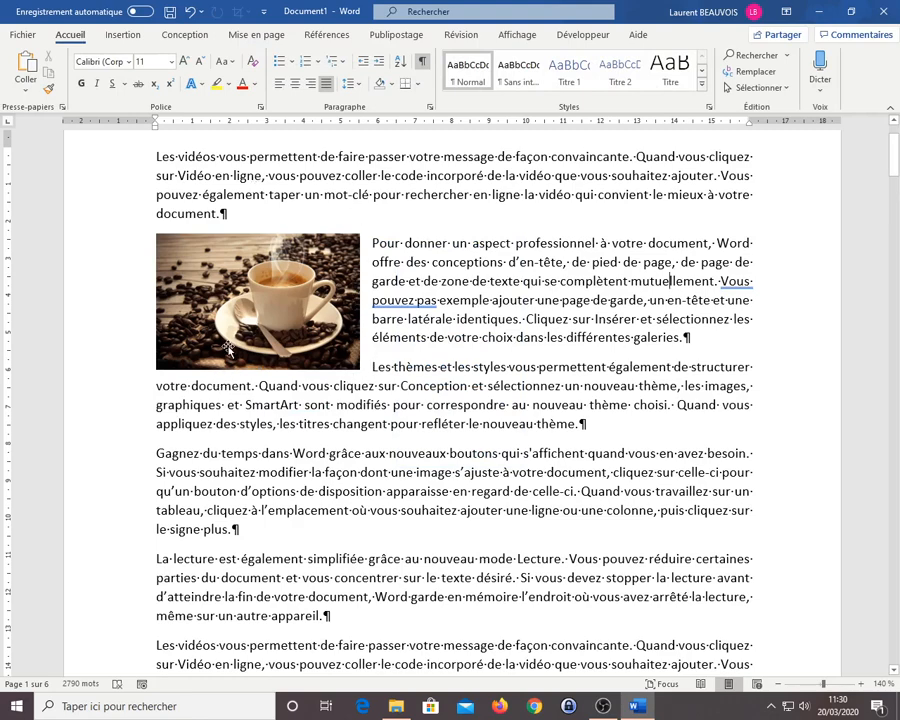
Move the coffee picture to the middle of the second and third paragraphs and rotate it slightly counterclockwise.
left_click_drag(251, 310, 452, 352)
left_click(603, 367)
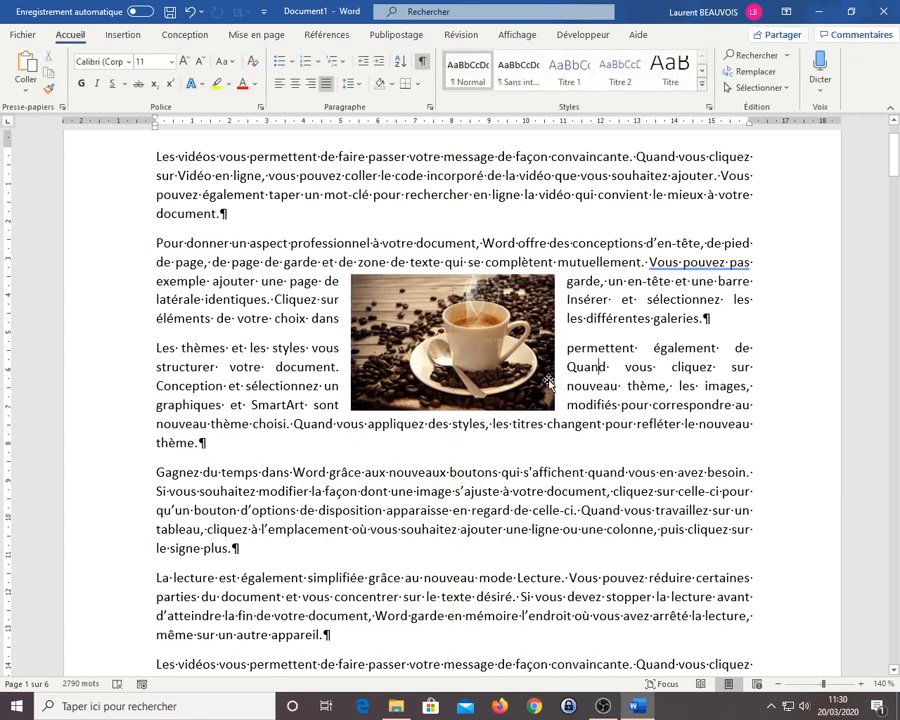
left_click(482, 322)
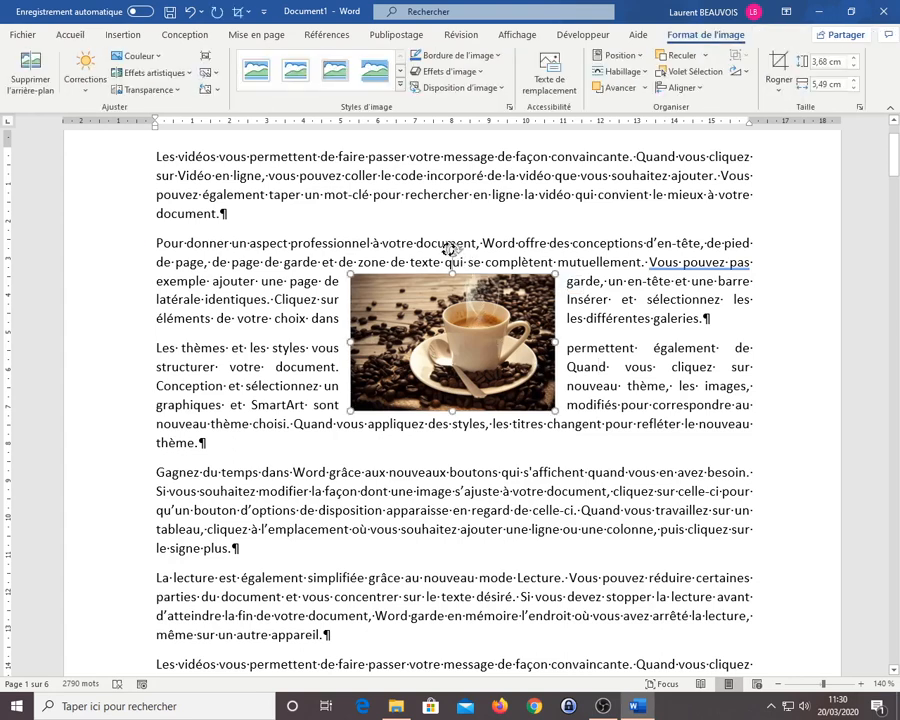
left_click_drag(449, 249, 435, 252)
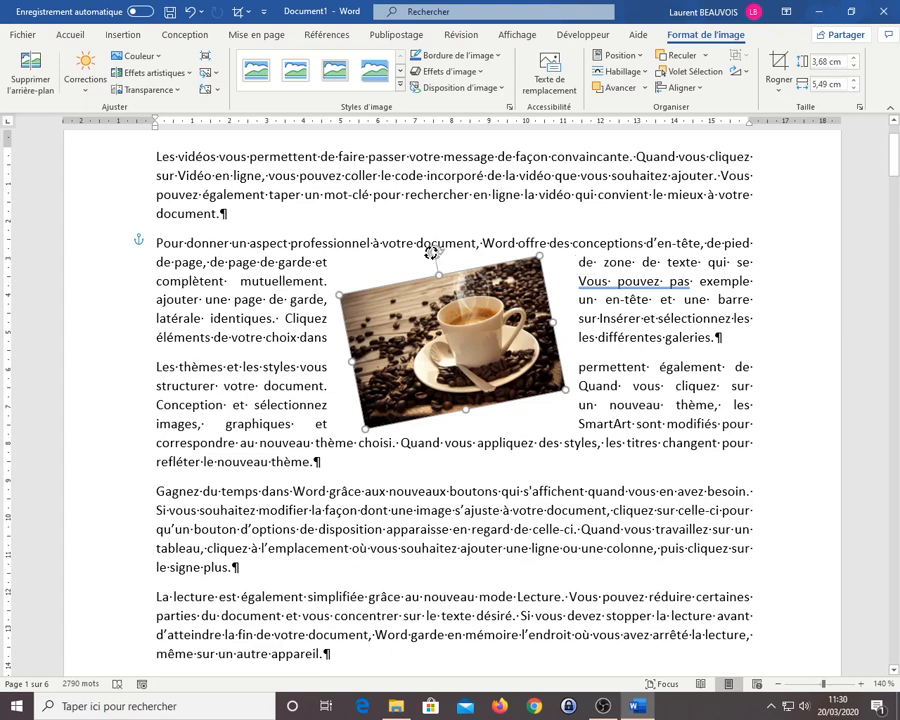
Finish rotating the coffee picture slightly counterclockwise and set its text wrapping to Adapté.
left_click_drag(432, 253, 437, 251)
left_click(655, 390)
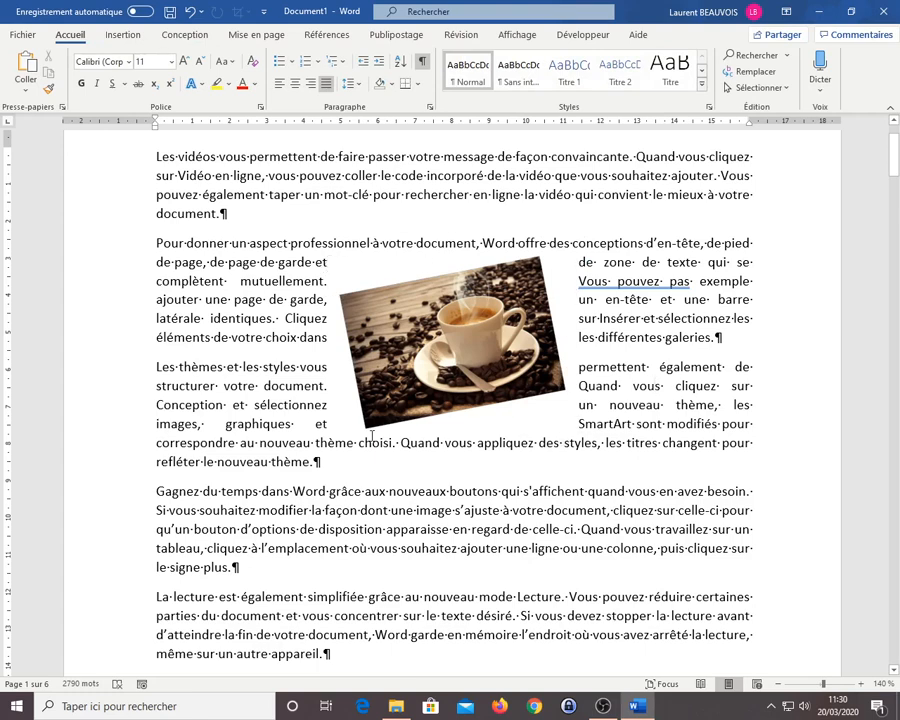
left_click(467, 336)
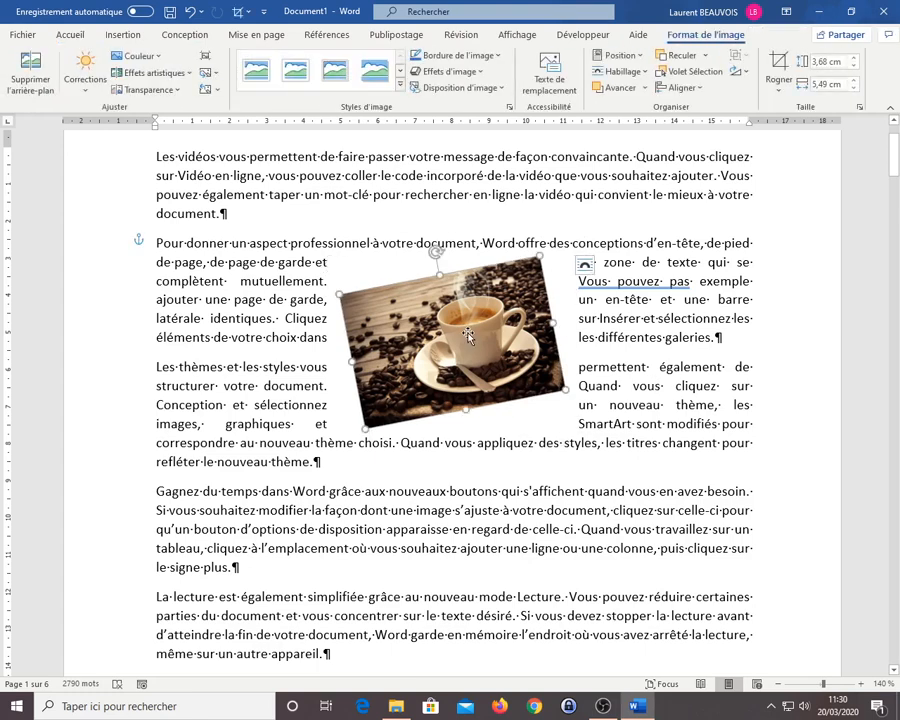
left_click(584, 265)
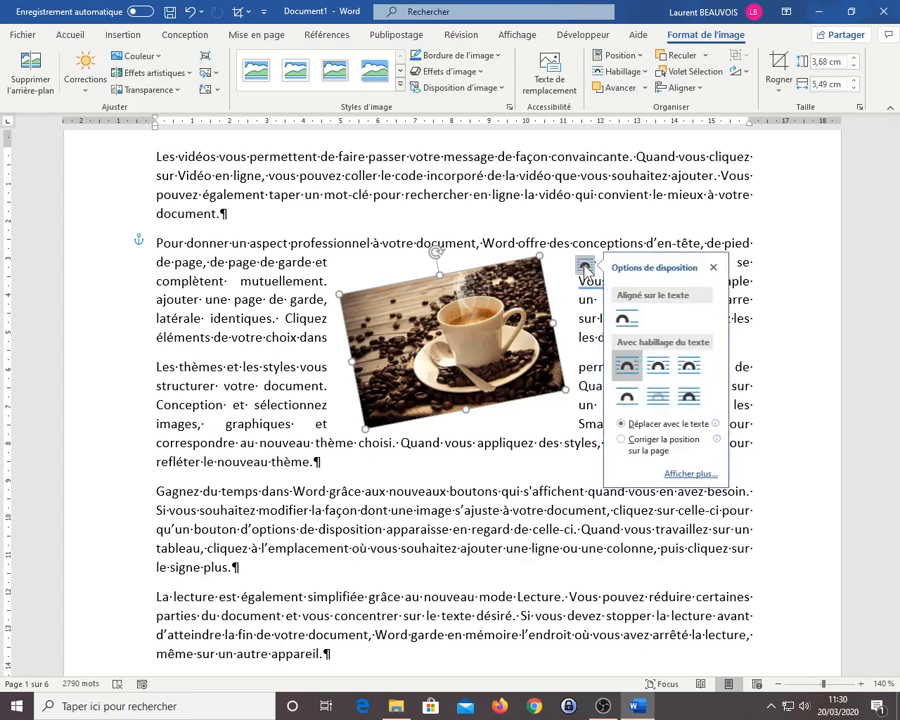
left_click(659, 372)
left_click(555, 362)
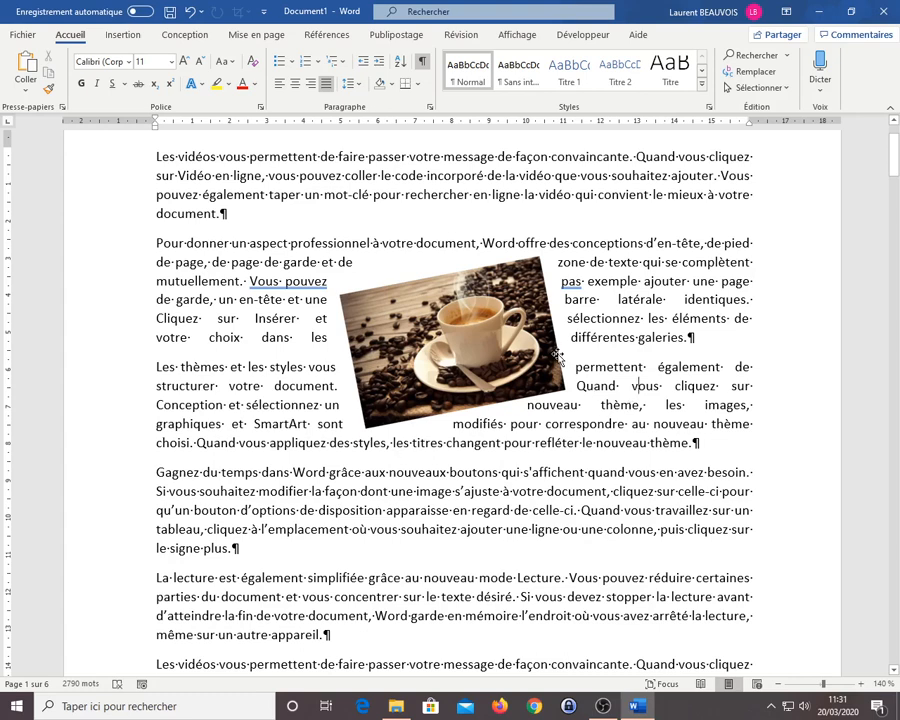
Rotate the coffee picture further counterclockwise so the wrapped text follows its more tilted edges.
left_click(440, 272)
left_click_drag(433, 250, 410, 250)
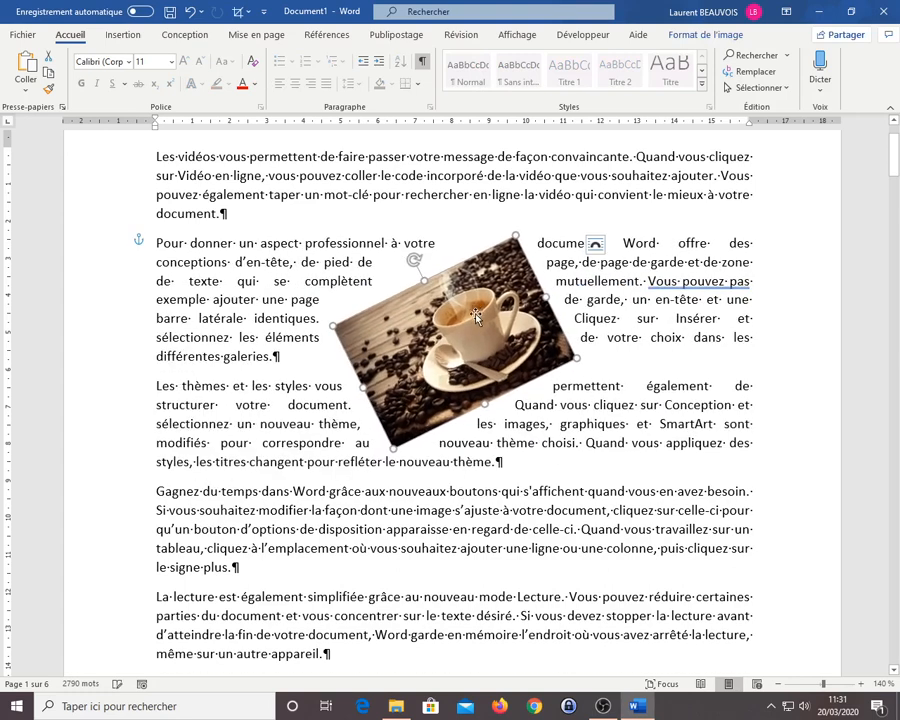
left_click(609, 334)
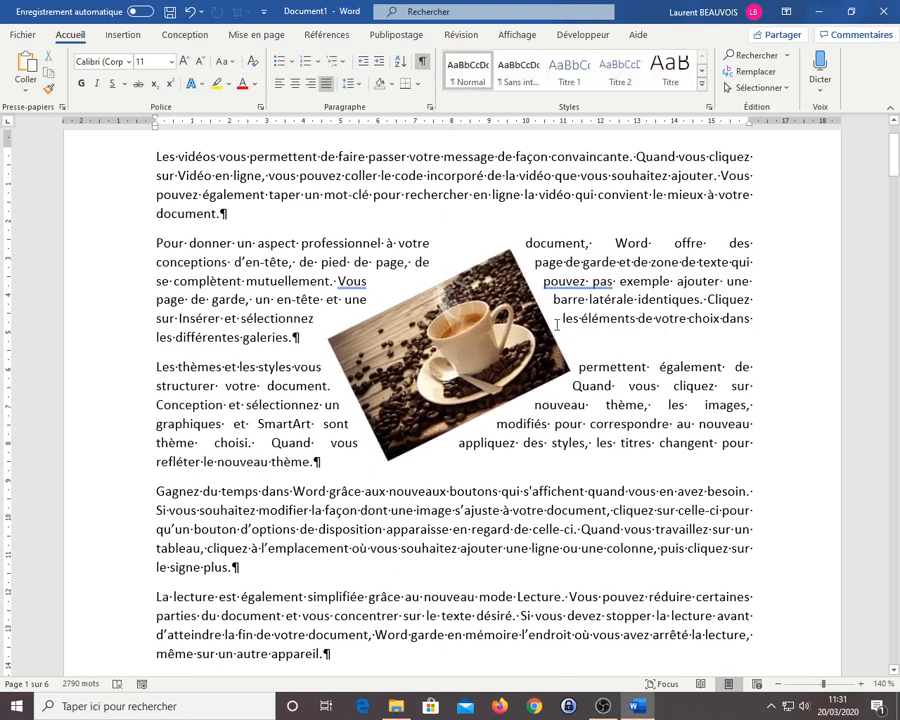
Place the coffee picture behind the text using its layout options.
left_click(487, 355)
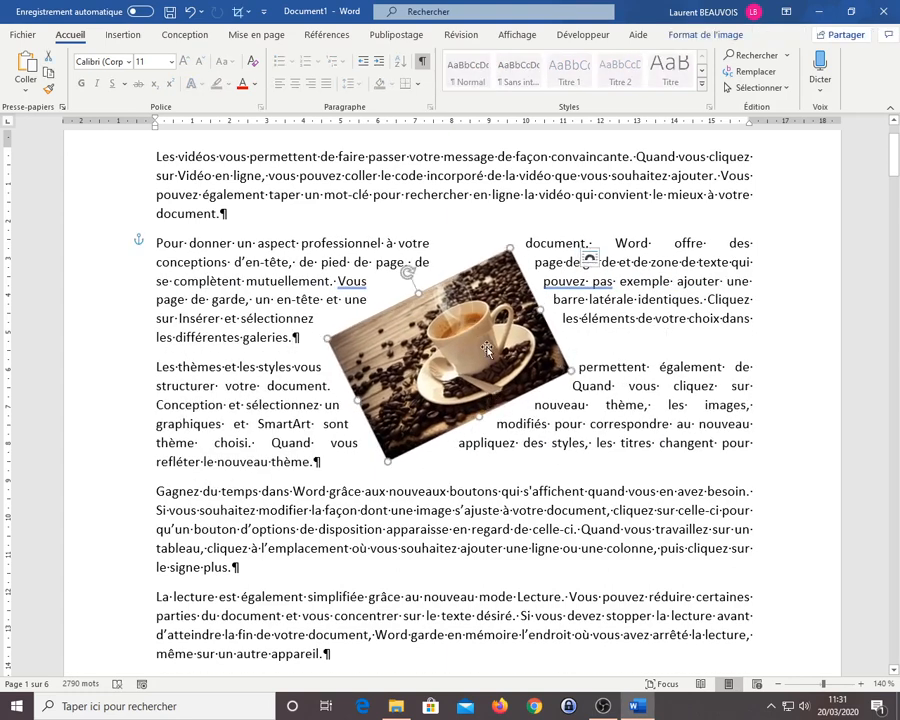
left_click(589, 259)
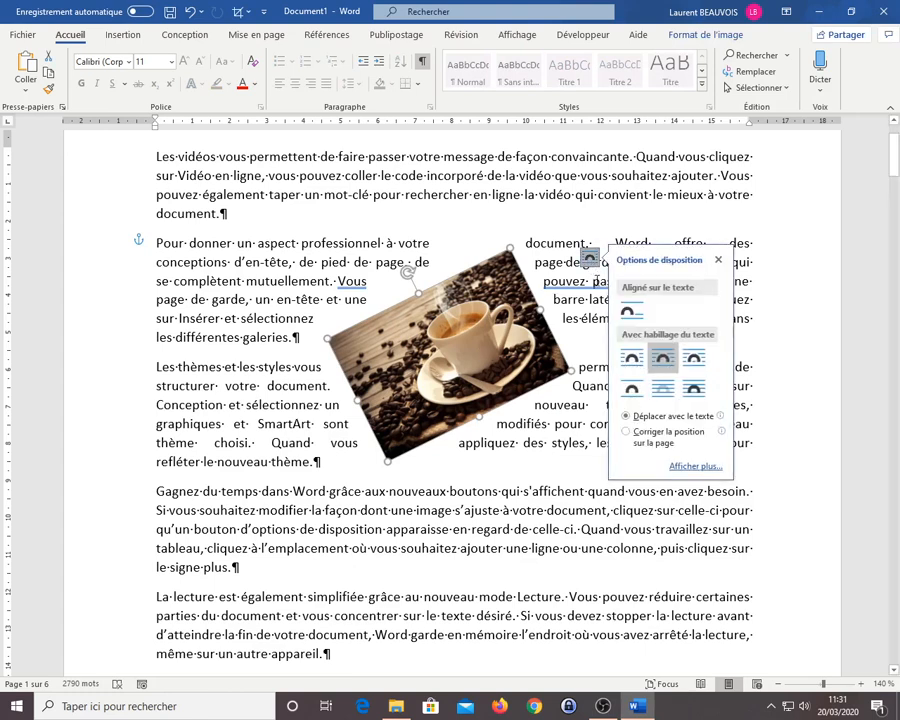
left_click(668, 395)
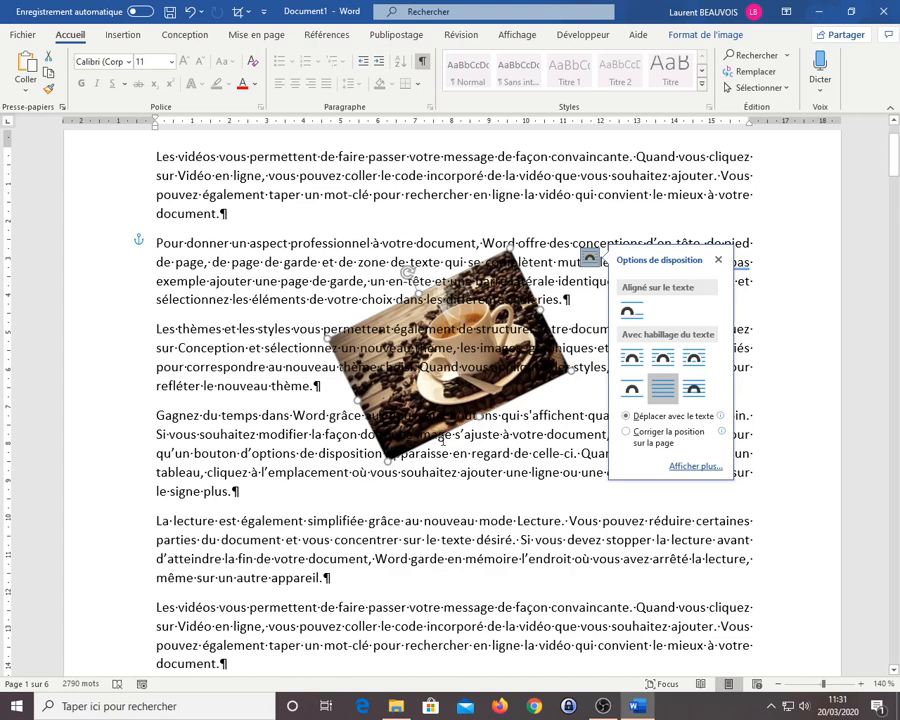
Place the coffee picture in front of the text and reposition it over the middle of the second and third paragraphs.
left_click(697, 392)
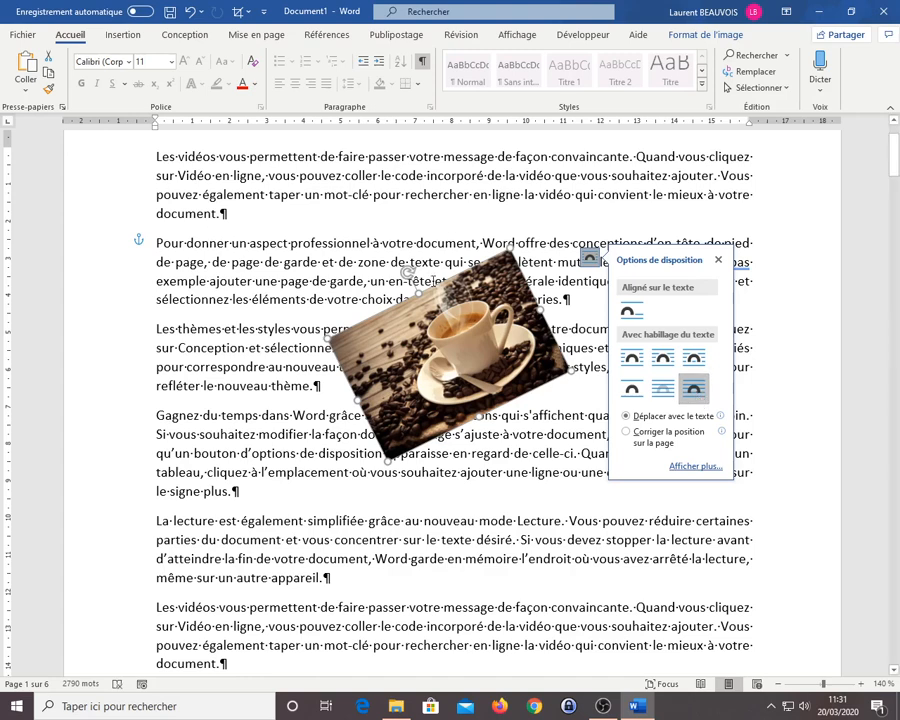
left_click_drag(453, 307, 645, 335)
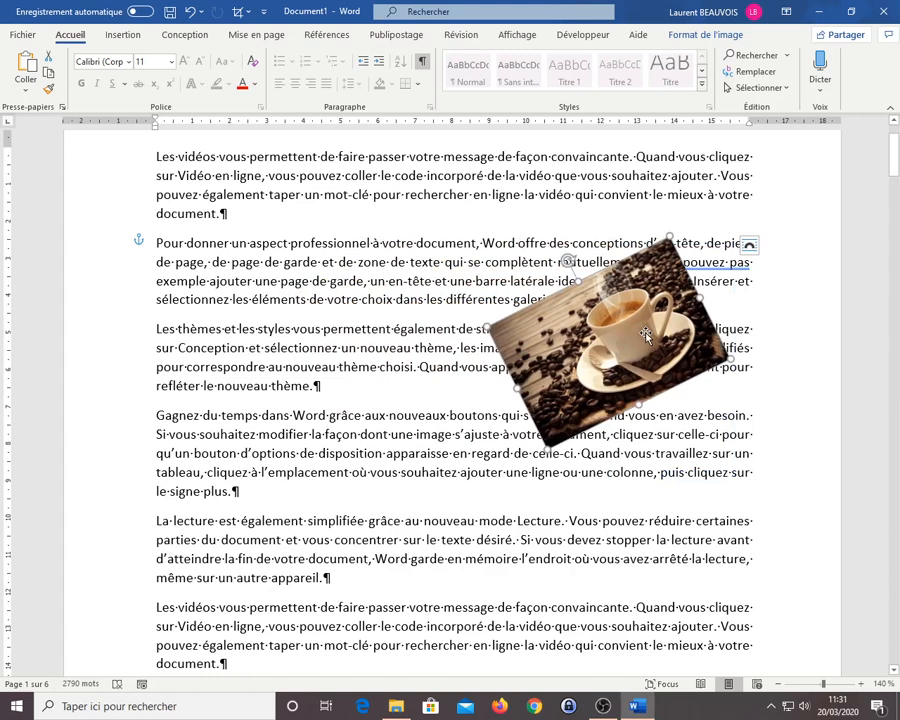
left_click_drag(645, 322, 503, 296)
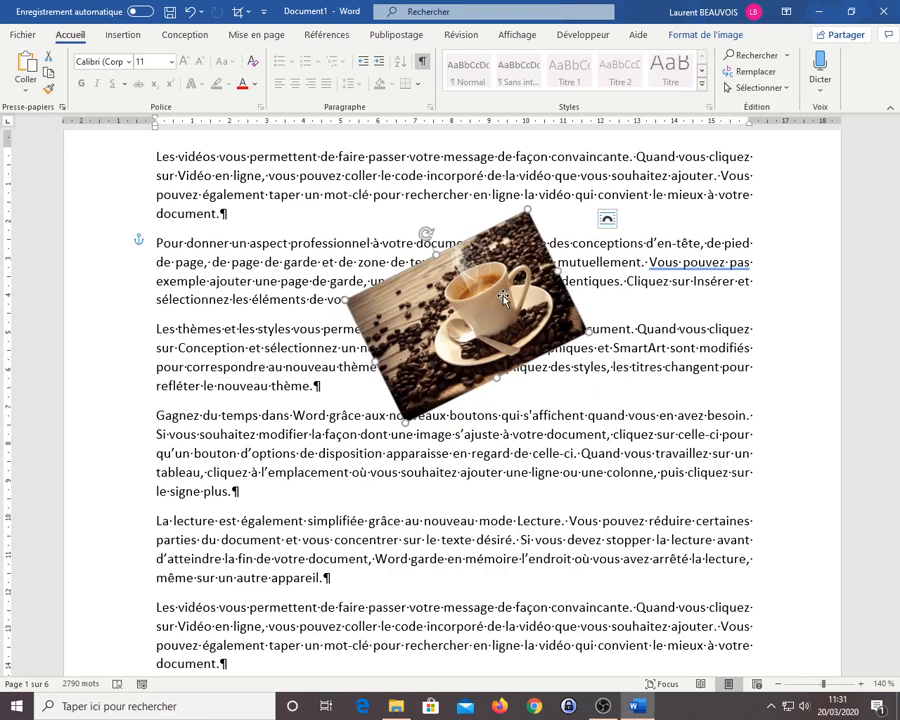
Change the coffee picture's text wrapping (Habillage) to Derrière le texte.
left_click(702, 36)
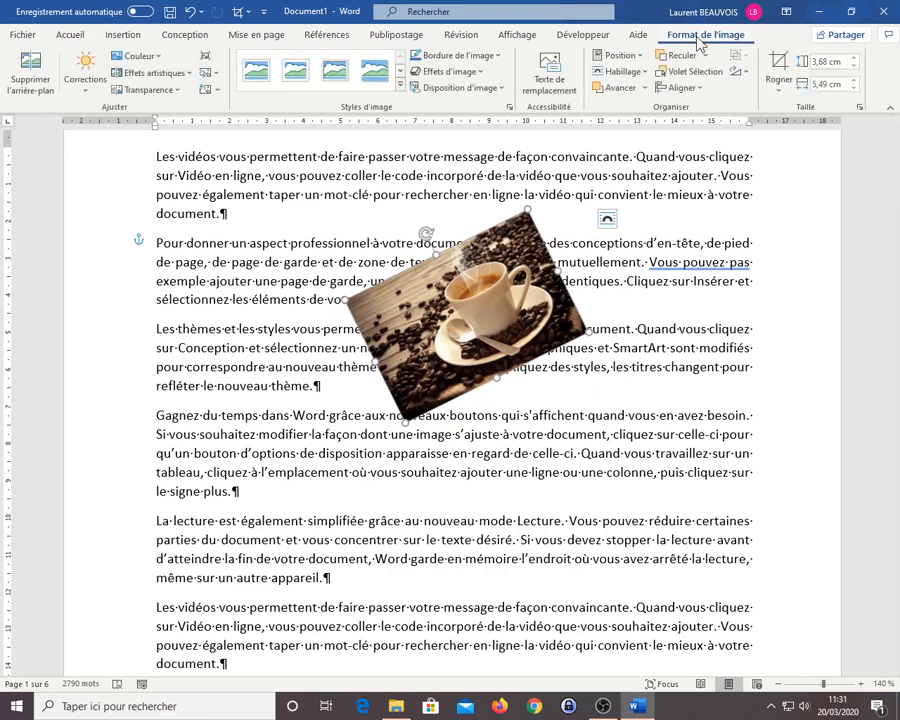
left_click(644, 73)
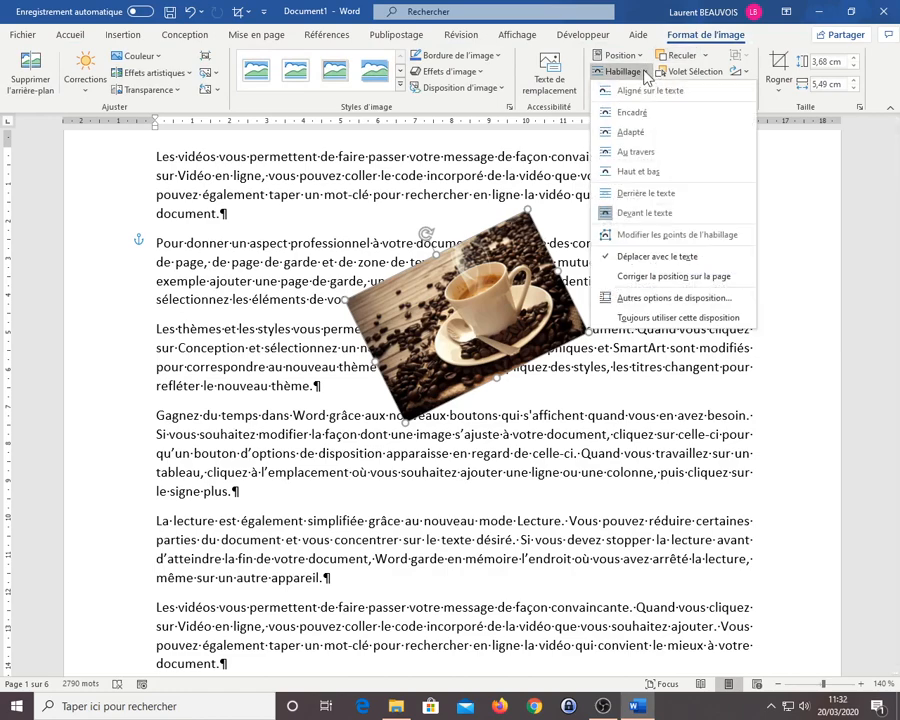
left_click(646, 194)
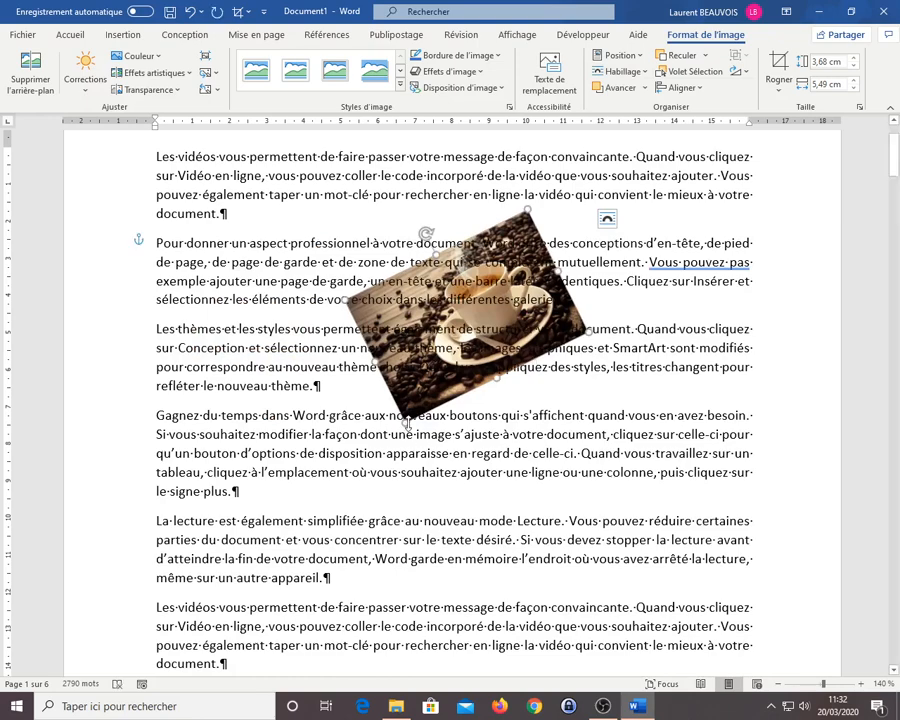
Enlarge the coffee picture proportionally to about 9.46 cm by 14.14 cm so it spans the text width behind the paragraphs.
left_click_drag(407, 423, 330, 548)
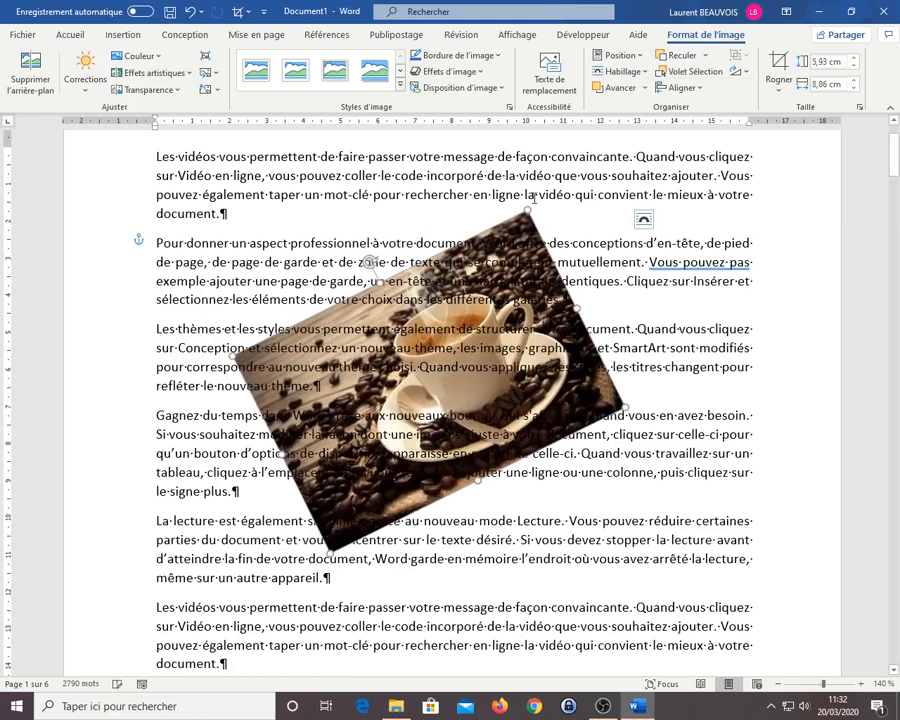
scroll(533, 199, "up", 3)
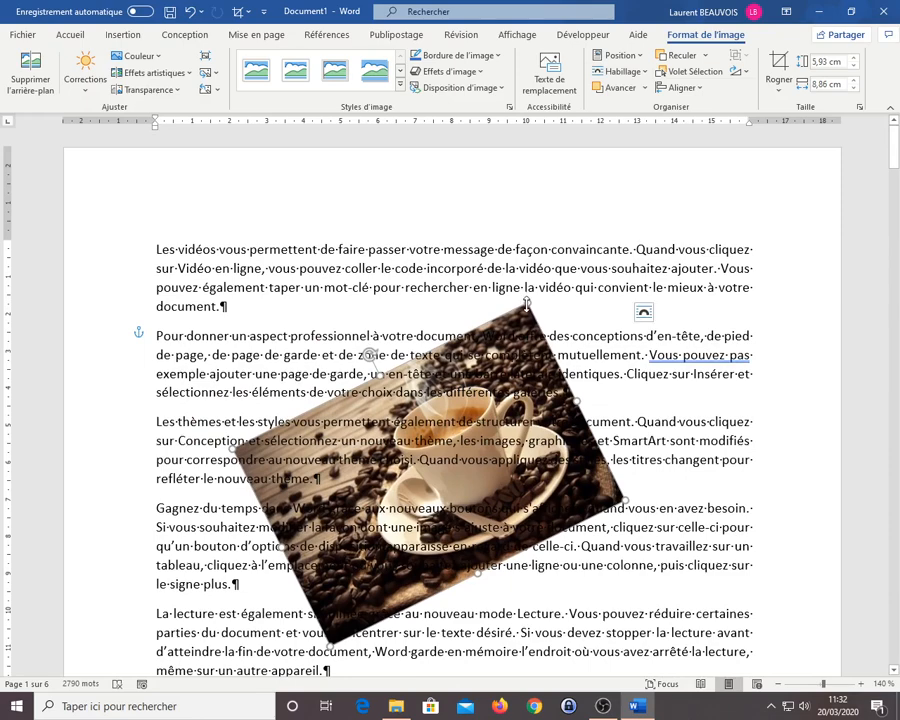
left_click_drag(527, 303, 565, 237)
scroll(375, 455, "down", 6)
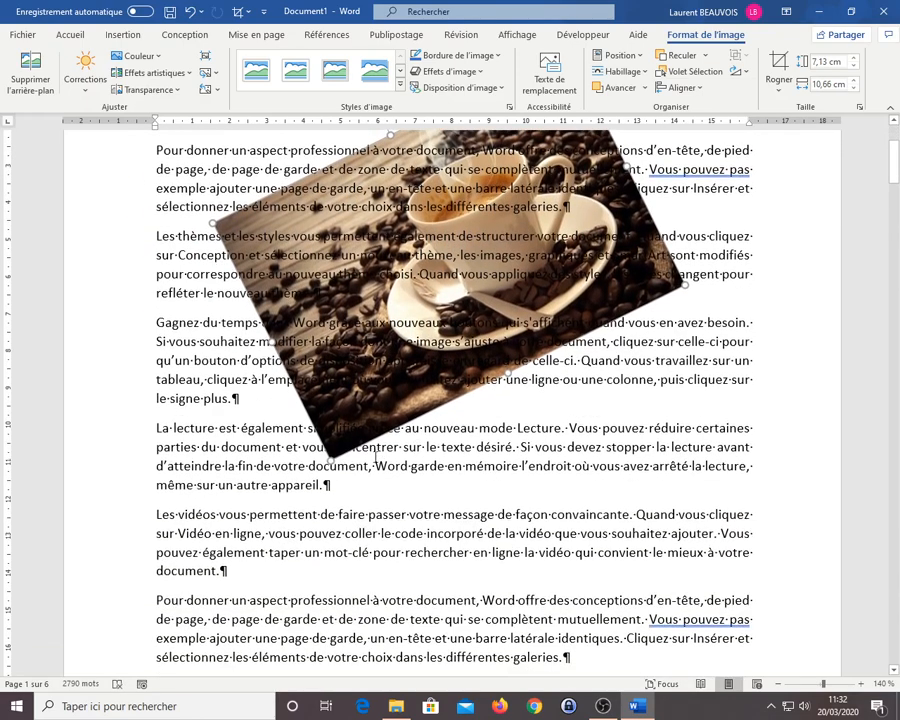
left_click_drag(330, 456, 290, 567)
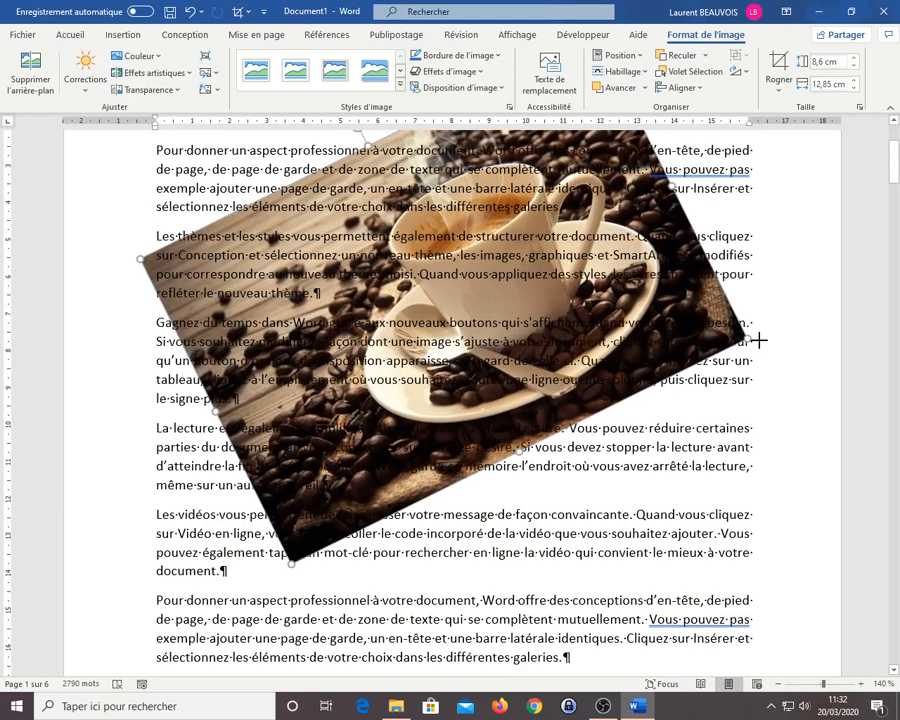
left_click_drag(760, 341, 767, 341)
scroll(438, 386, "up", 2)
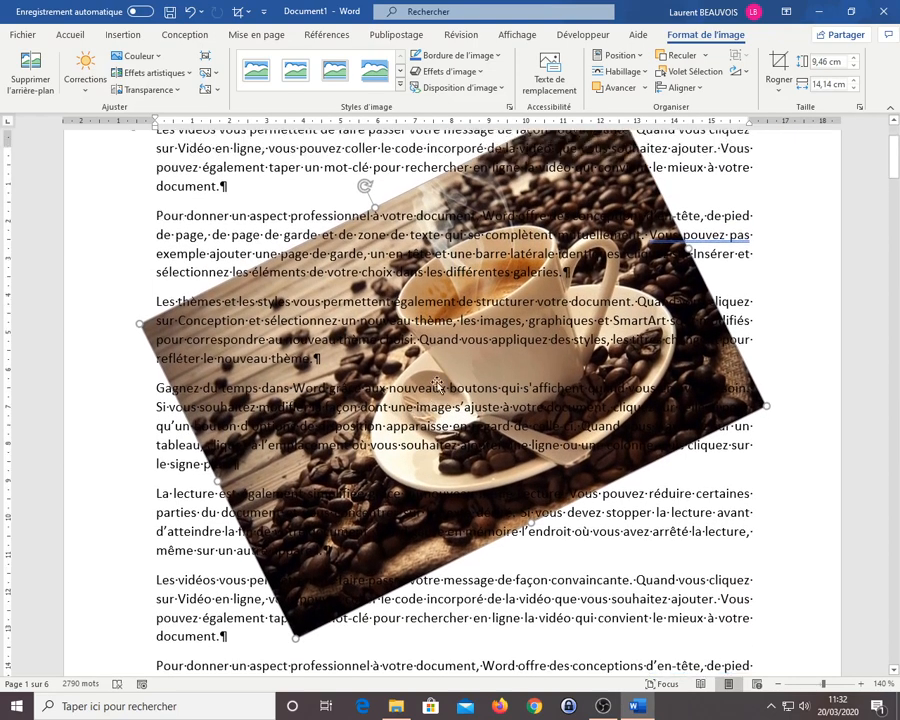
scroll(438, 386, "up", 1)
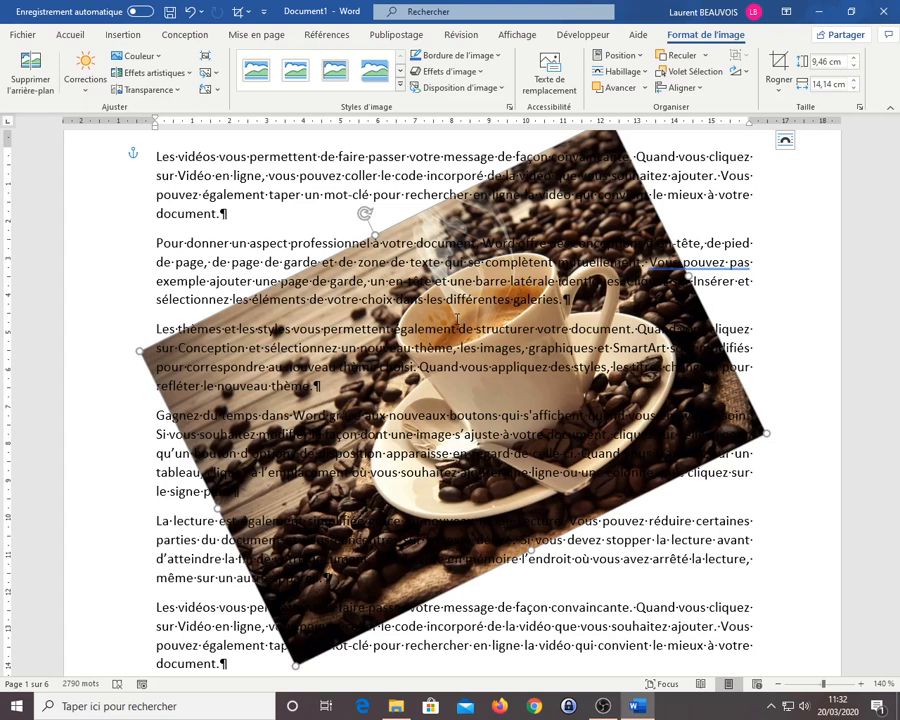
Recolour the coffee picture with the Estompé variant so the text over it is readable.
left_click(140, 56)
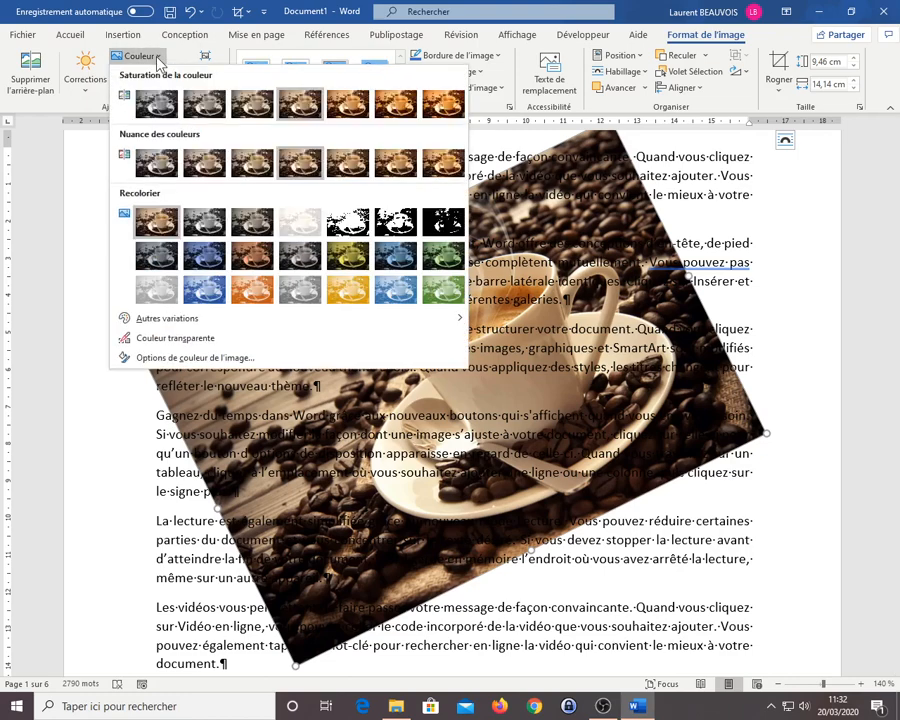
left_click(158, 60)
left_click(158, 60)
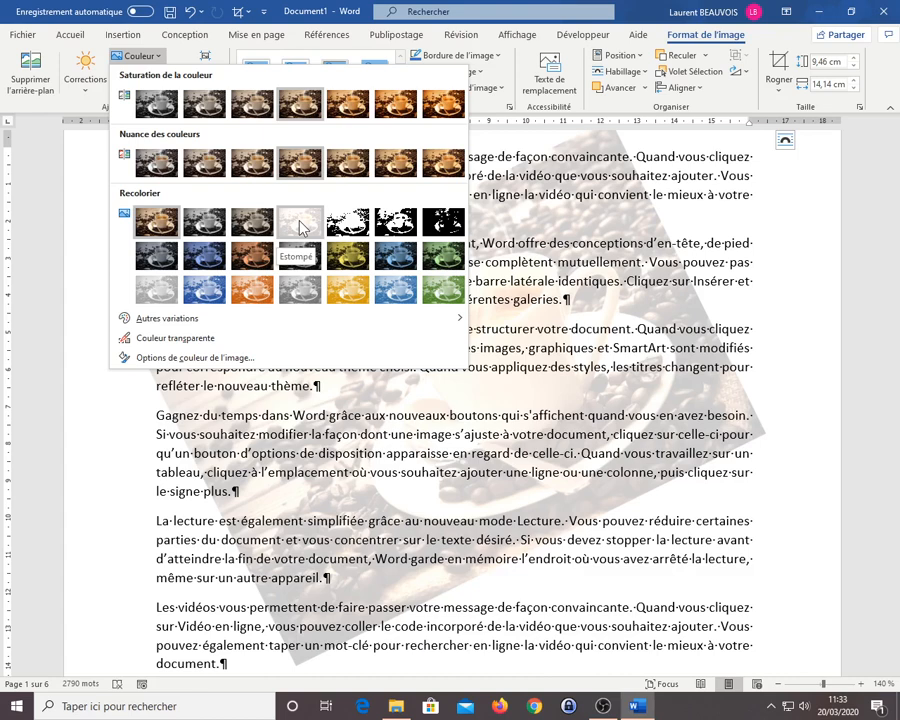
left_click(300, 226)
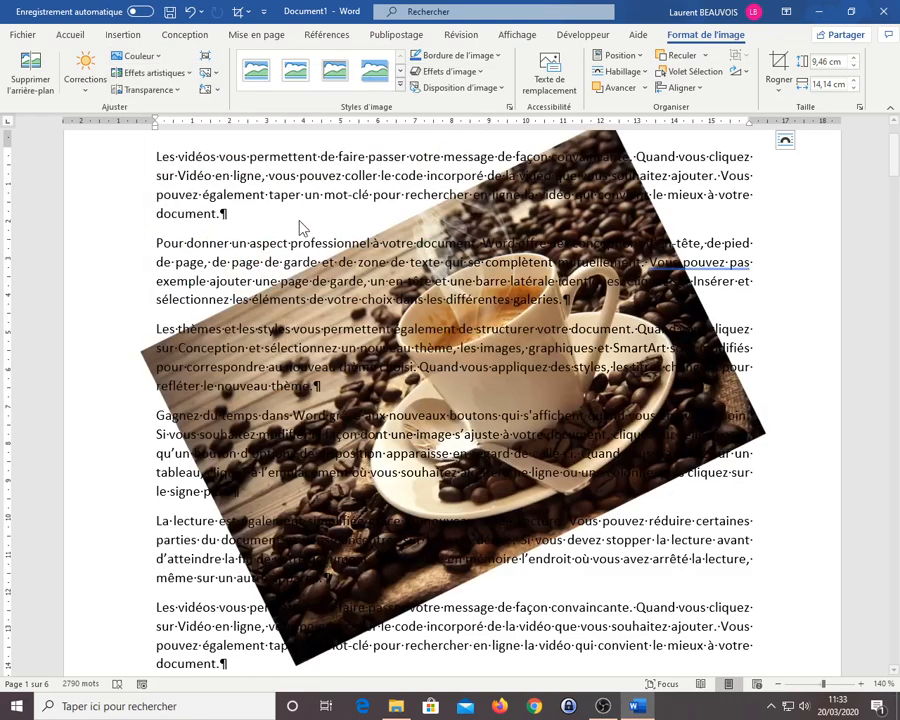
left_click(707, 247)
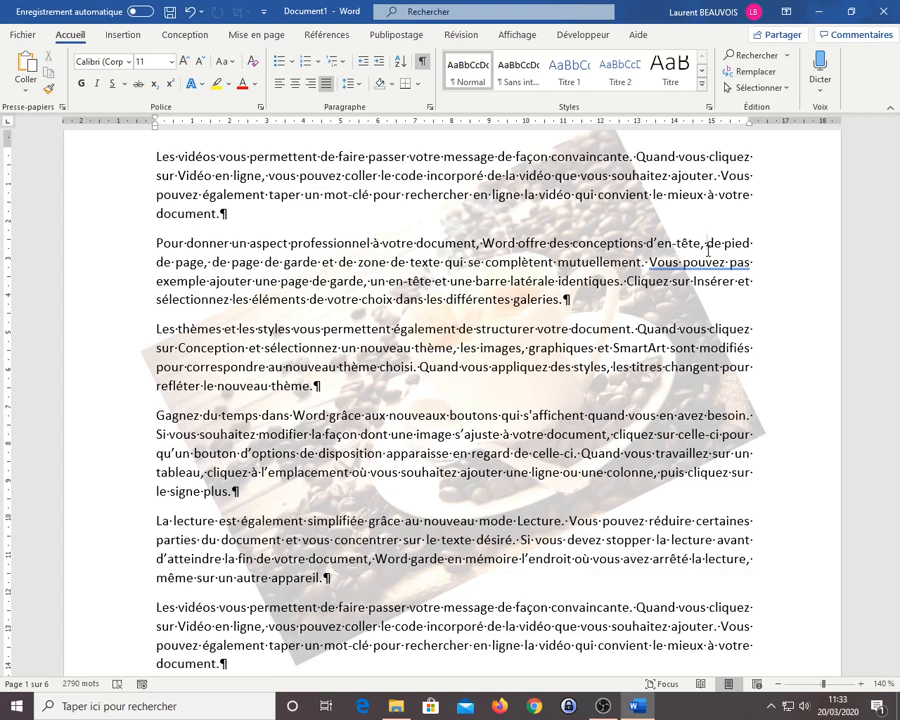
Preview other recolouring variants on the coffee picture and restore its original colours.
left_click(760, 432)
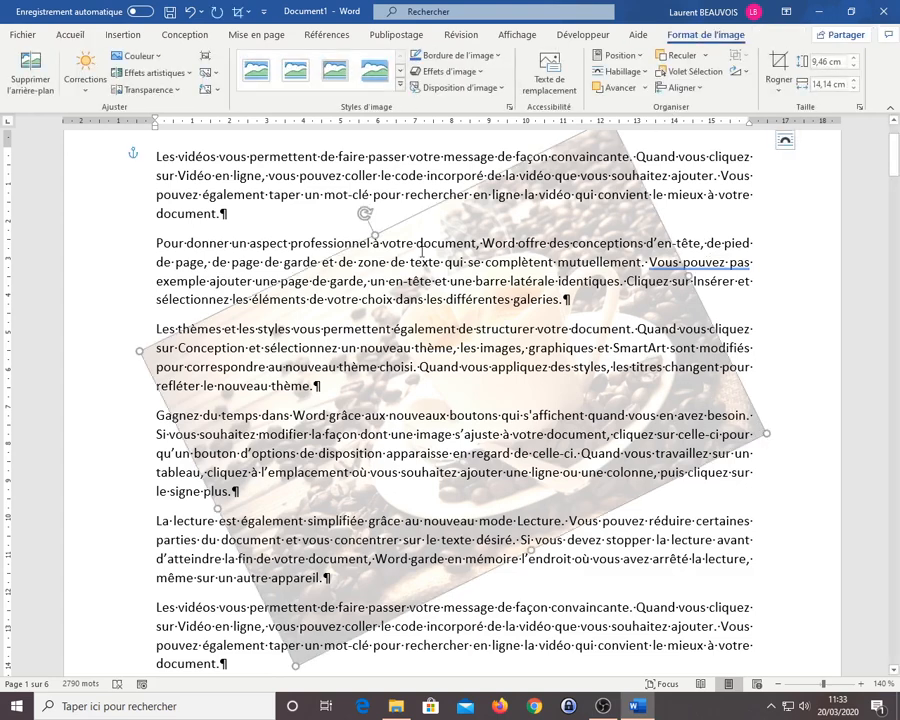
left_click(154, 57)
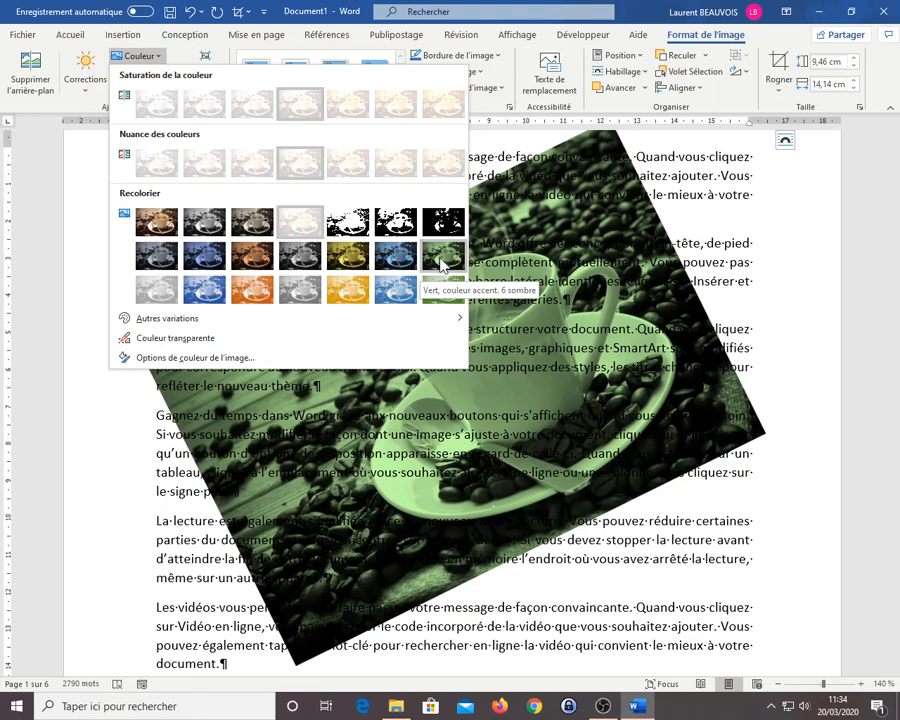
left_click(152, 57)
left_click(115, 56)
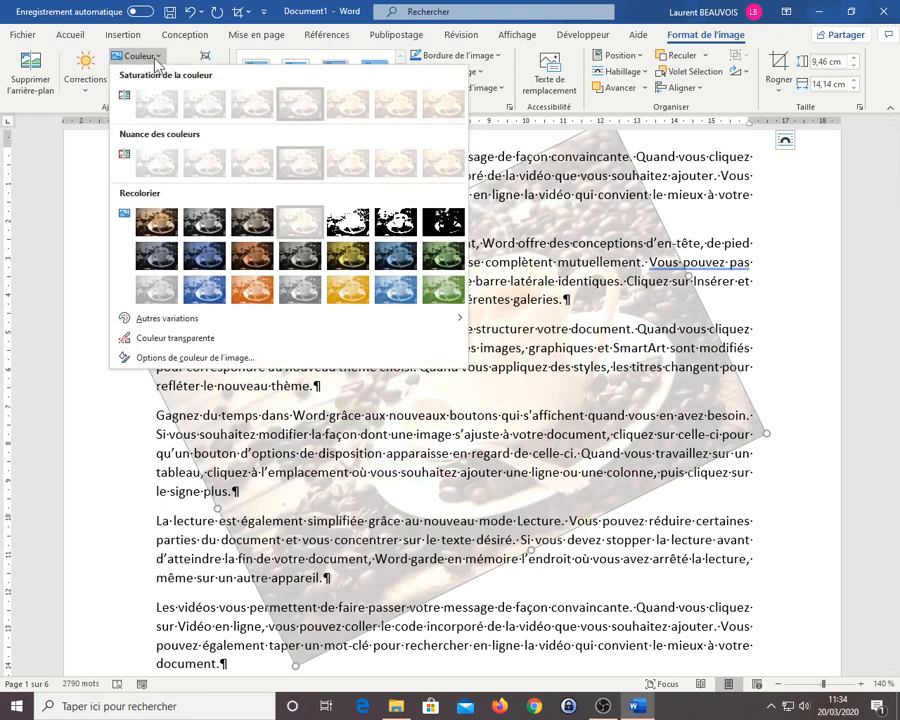
left_click(165, 228)
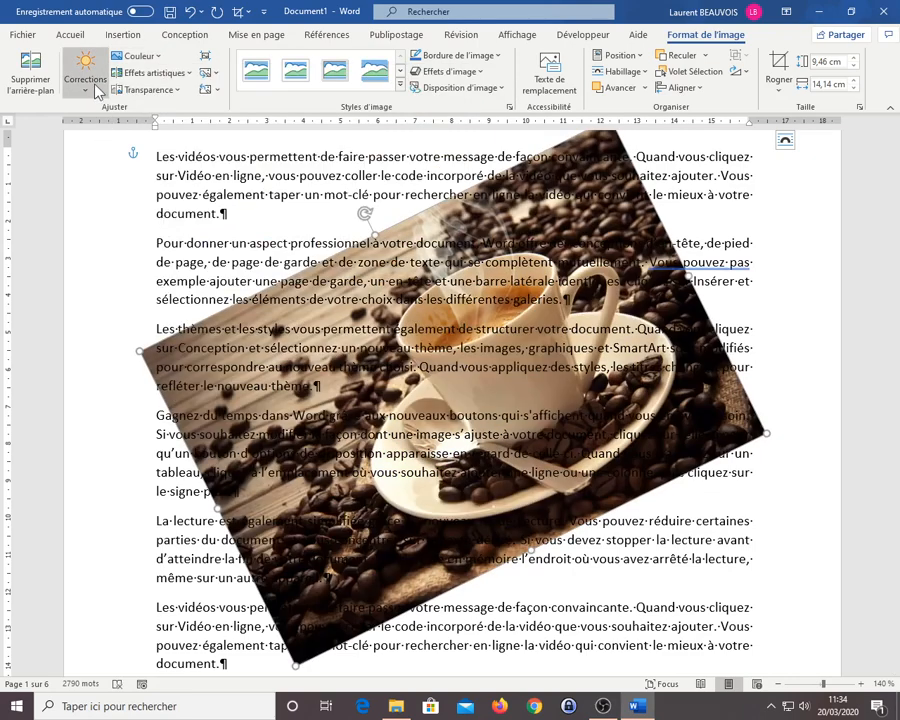
Preview the brightness and contrast corrections for the coffee picture and review the available artistic effects.
left_click(97, 91)
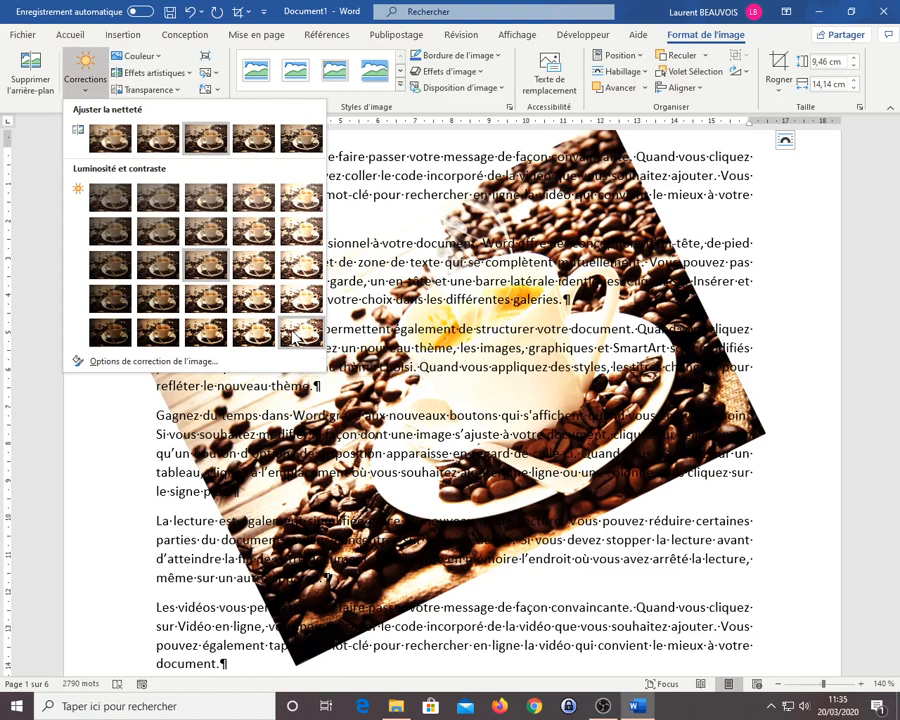
left_click(91, 92)
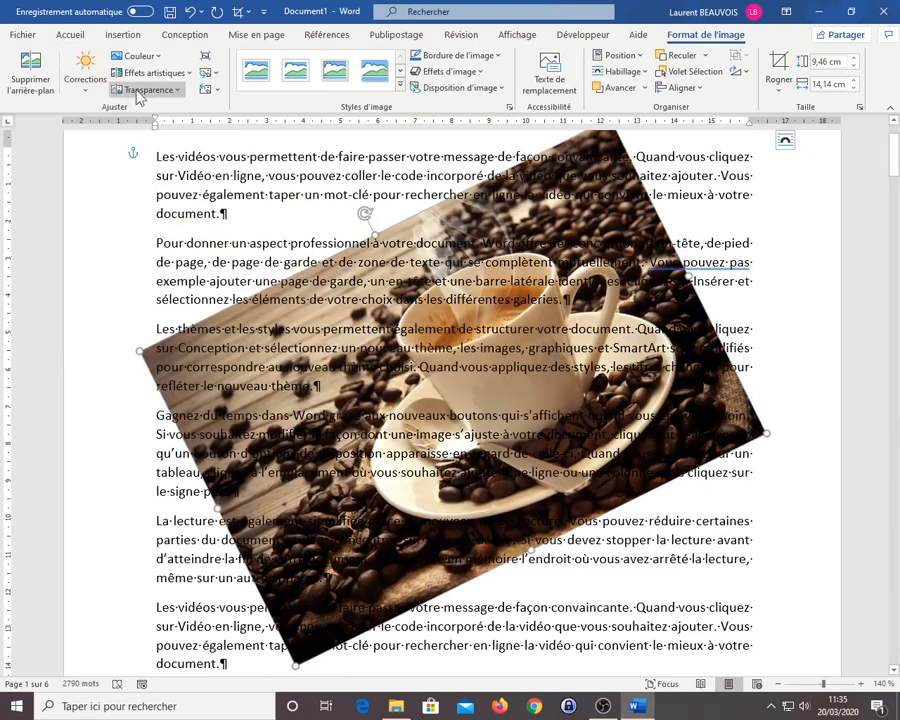
left_click(188, 74)
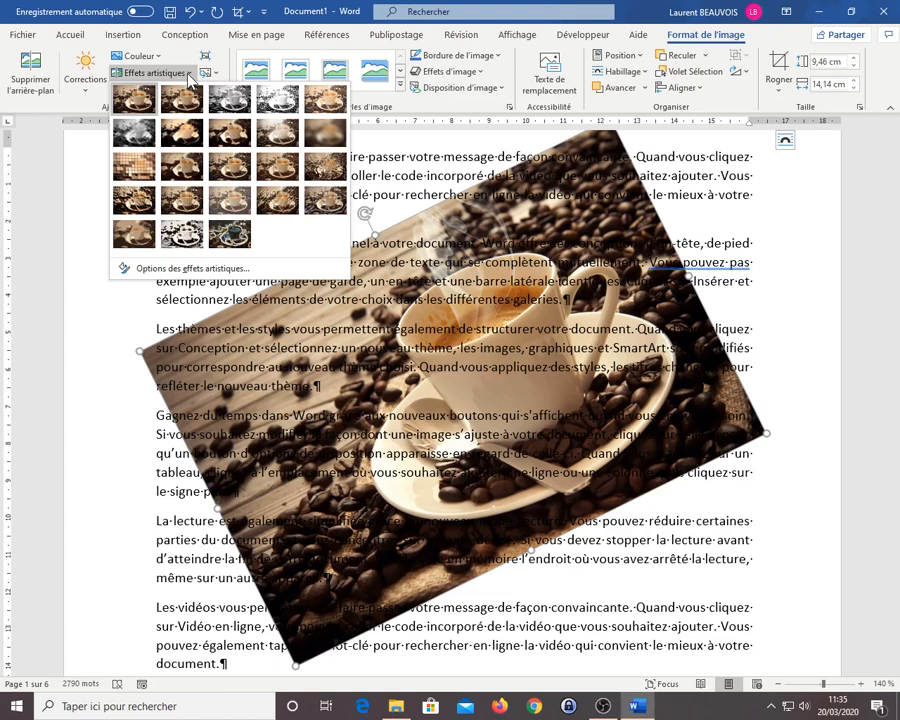
left_click(190, 77)
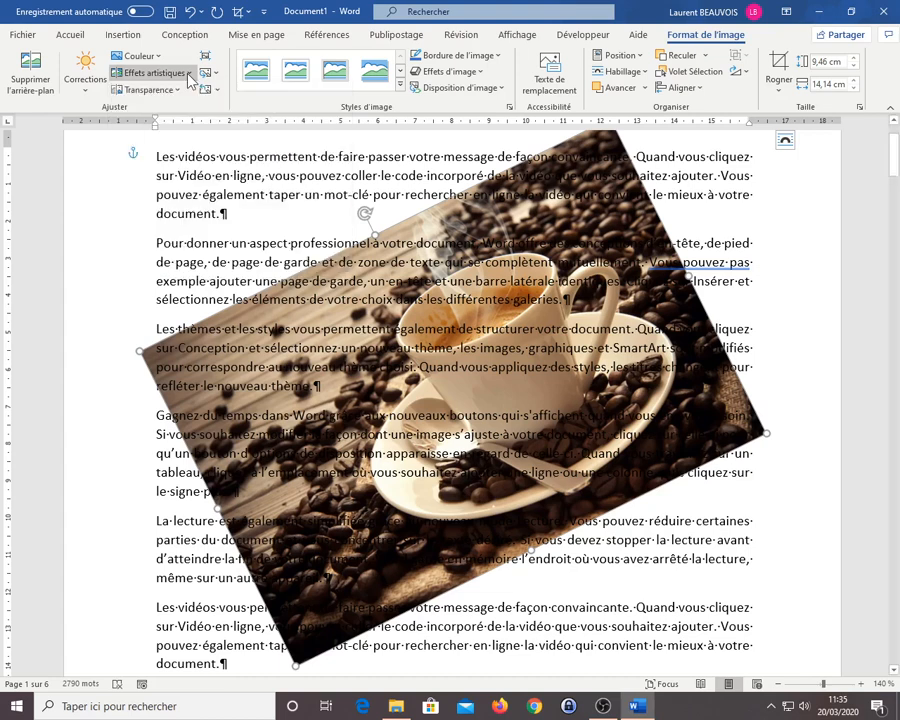
Set the coffee picture's transparency to 65 % and deselect it.
left_click(177, 91)
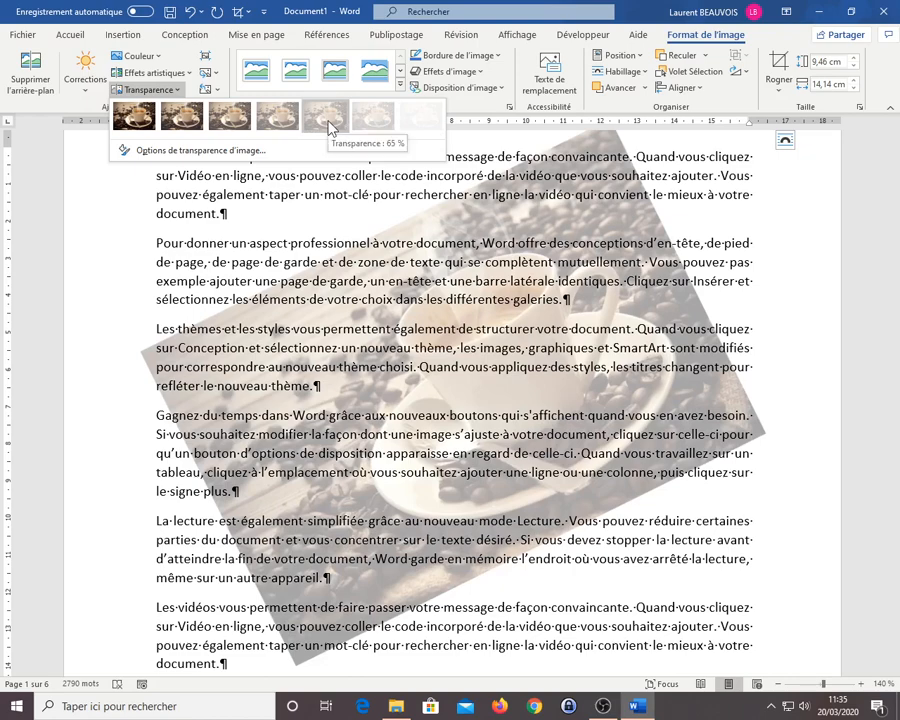
left_click(330, 125)
left_click(738, 260)
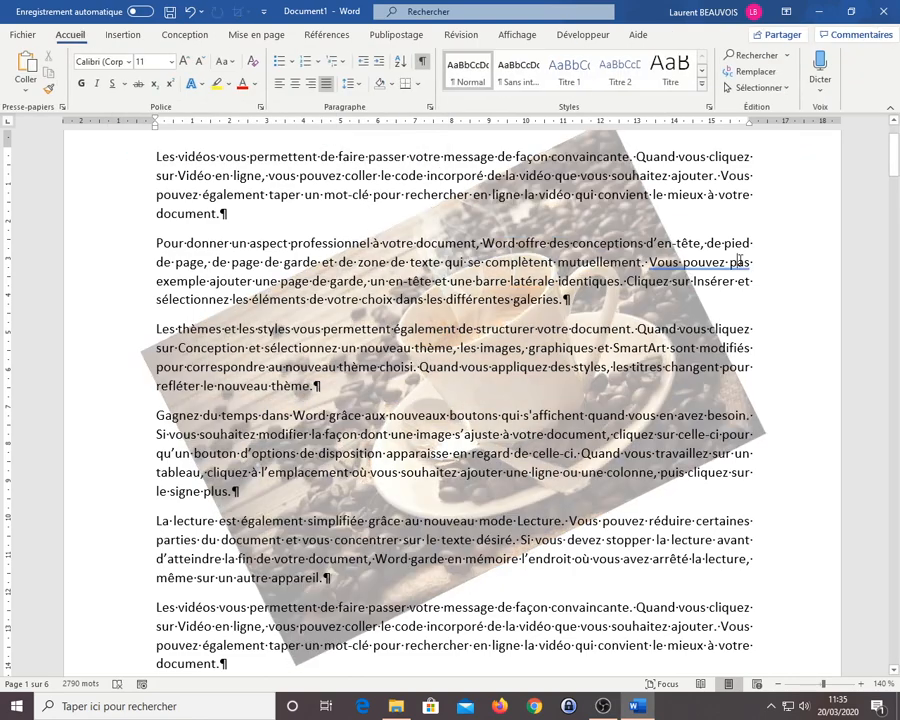